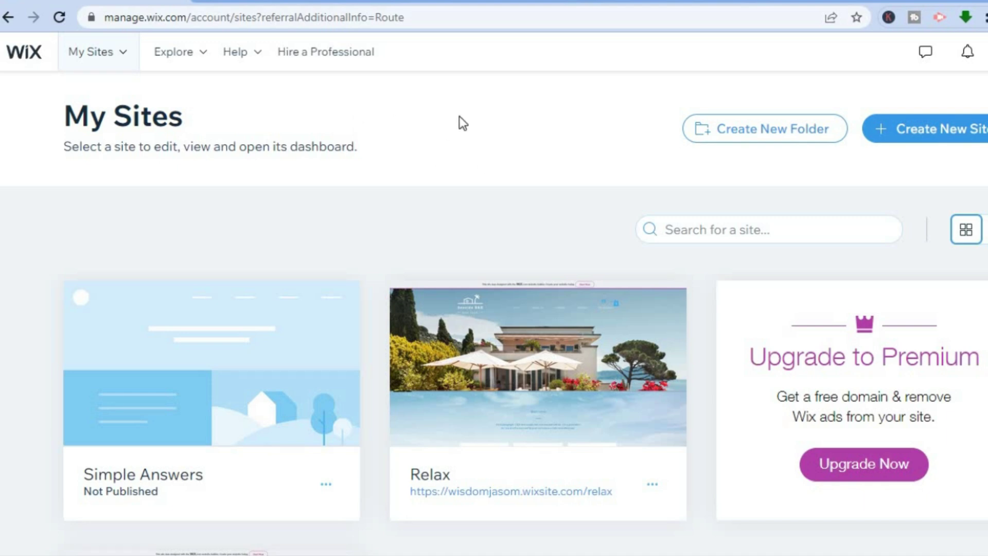
Step: Start creating a new site and set its website type to Grocery Store
left_click(915, 137)
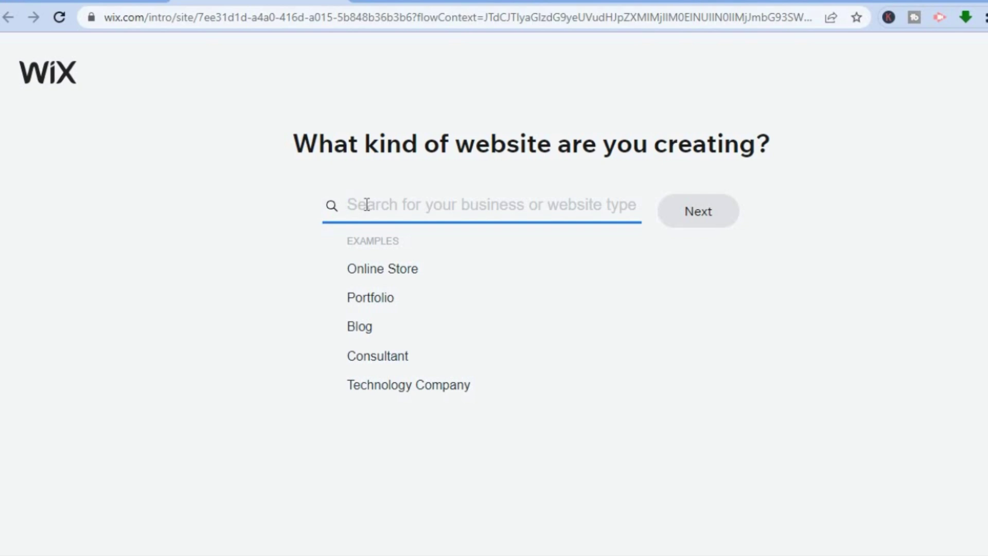
type("GR")
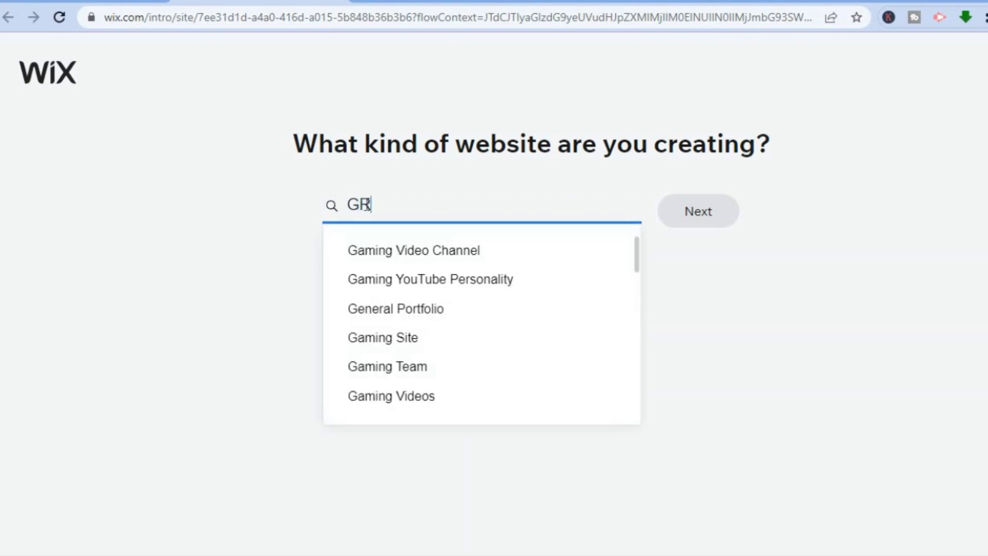
type("OCER")
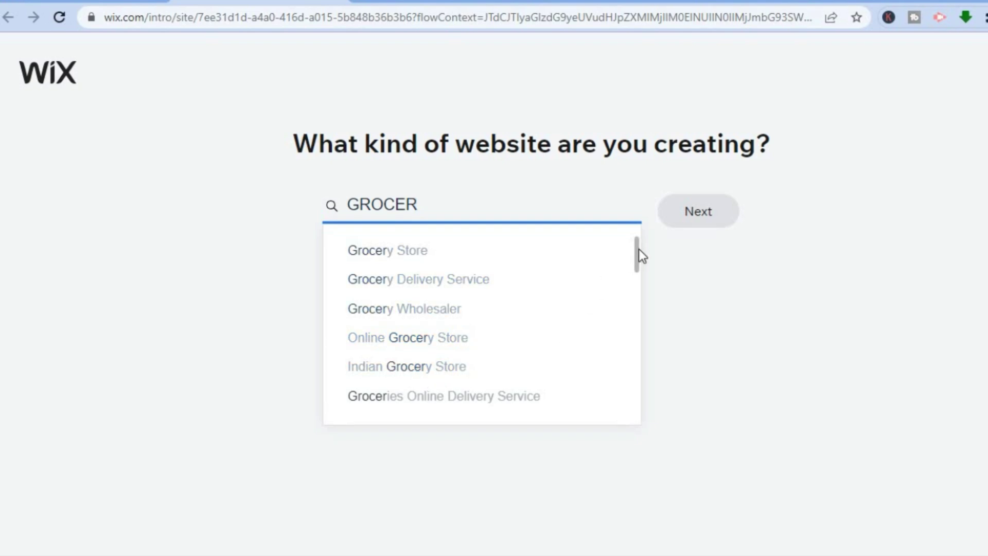
left_click_drag(638, 249, 635, 274)
scroll(635, 274, "down", 5)
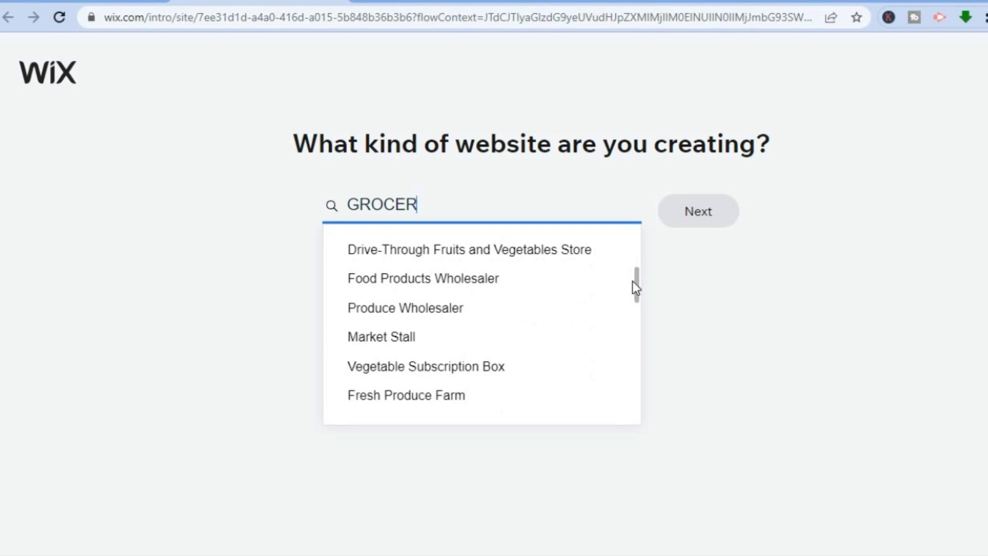
left_click_drag(632, 282, 637, 226)
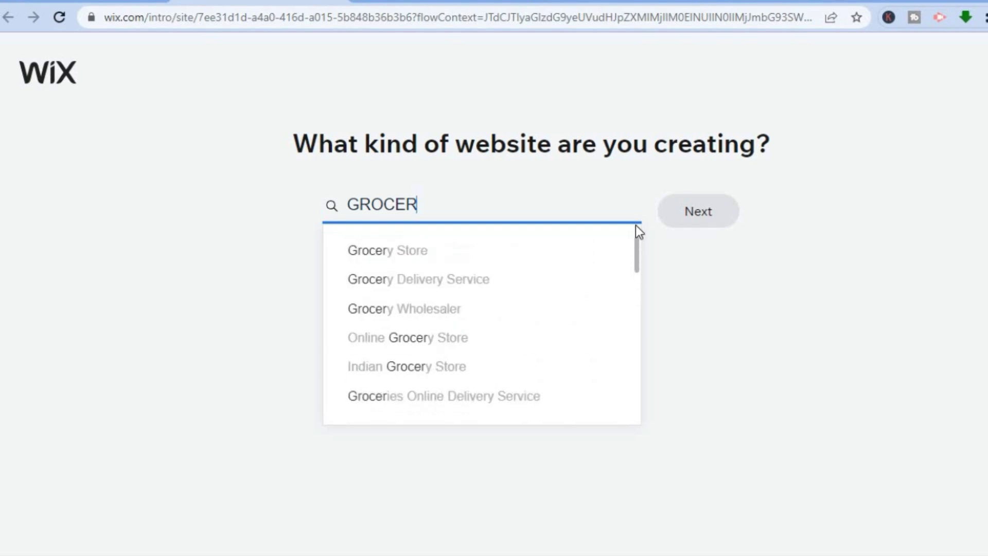
left_click(446, 251)
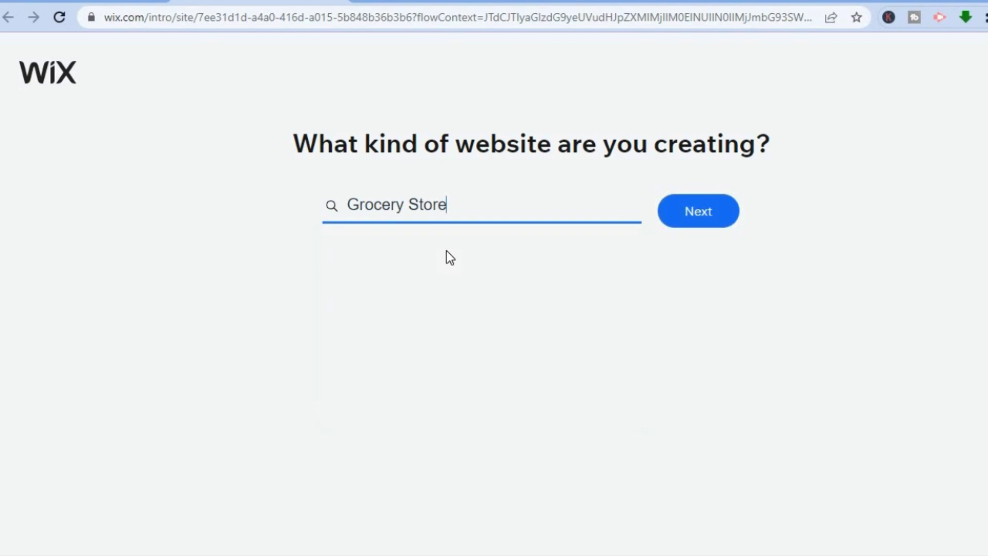
left_click(706, 206)
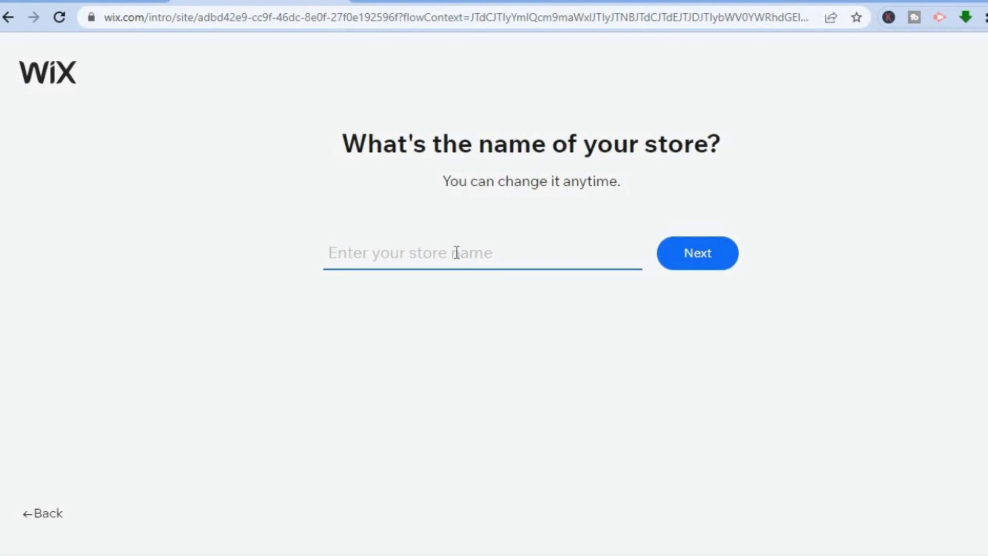
Step: Name the store FRESH and add Forms to the preselected website features
type("FRESH")
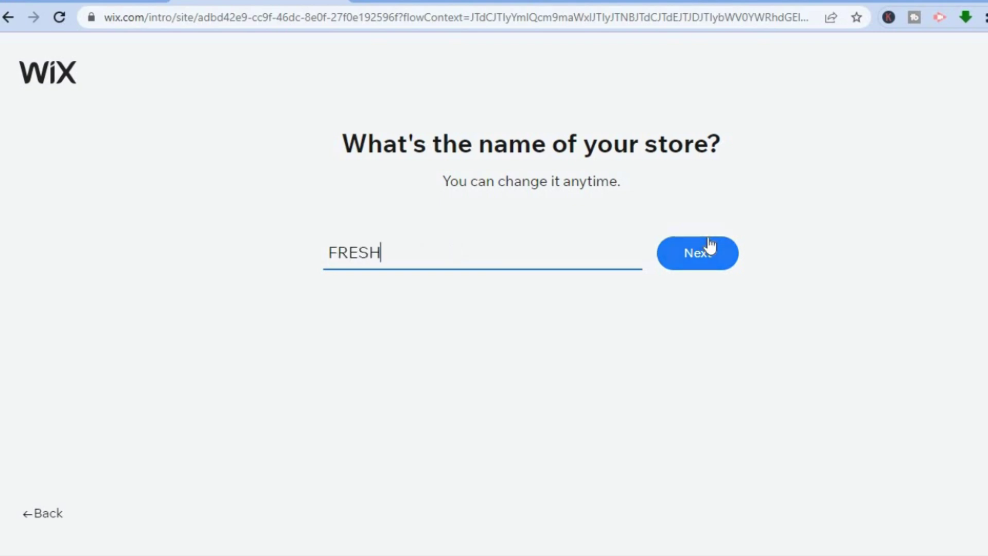
left_click(710, 246)
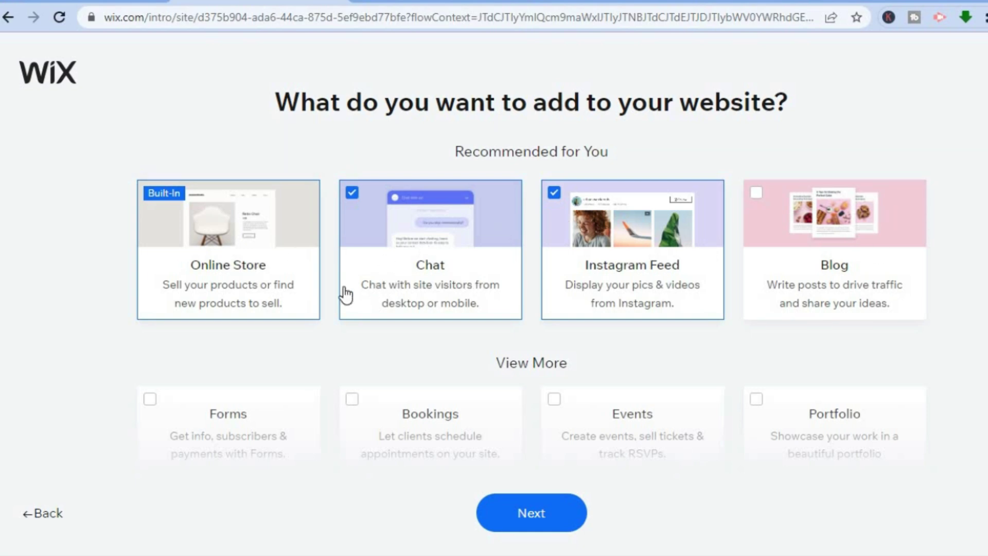
mouse_move(236, 276)
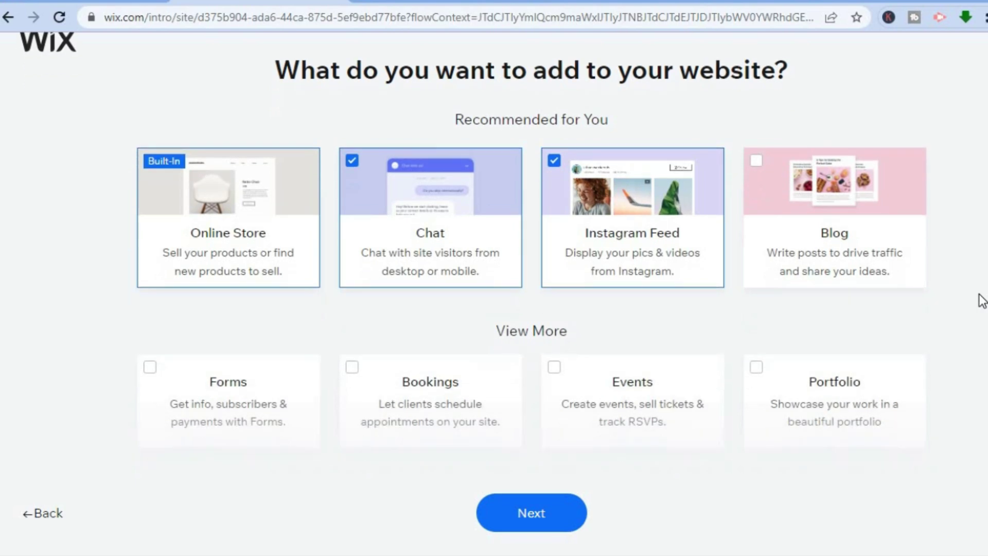
scroll(982, 300, "down", 5)
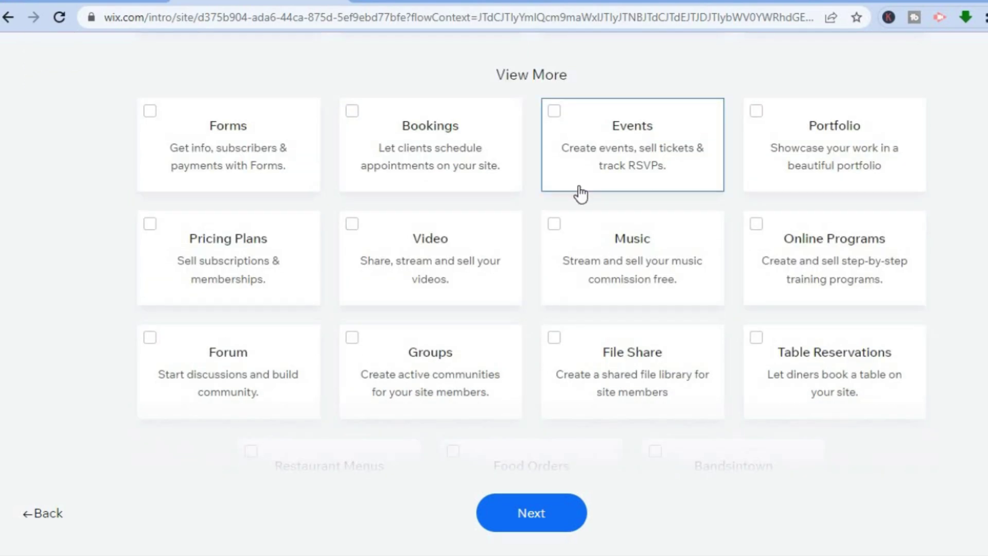
left_click(209, 147)
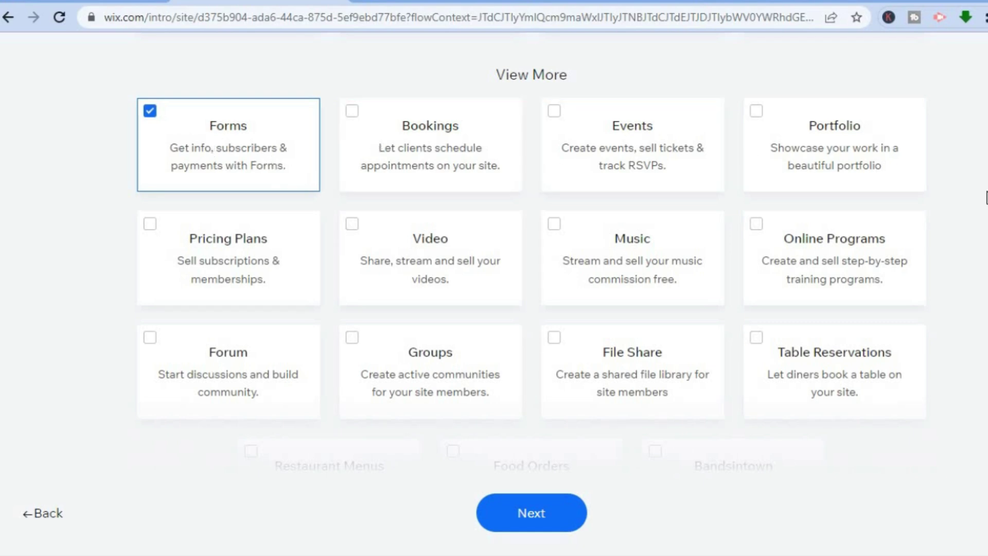
scroll(985, 197, "down", 2)
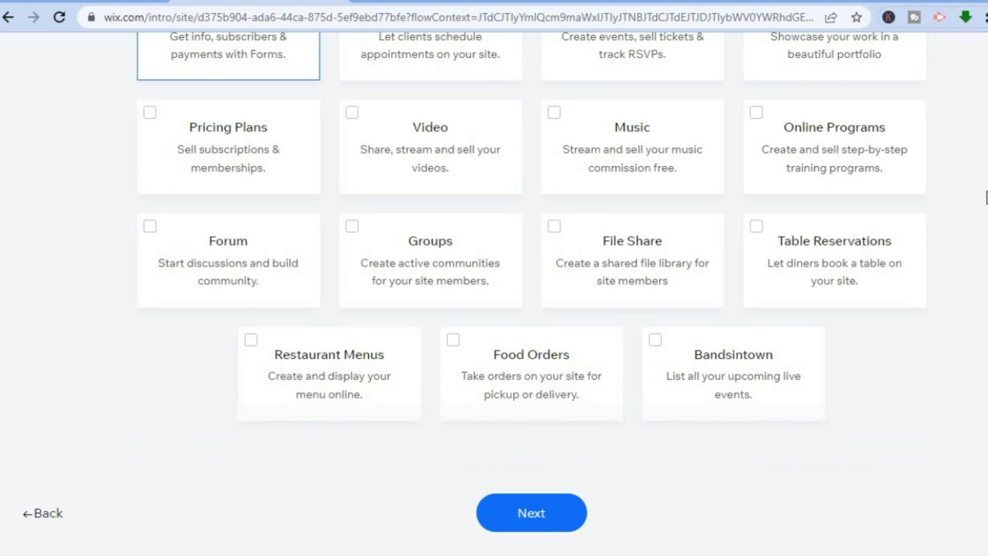
left_click(560, 510)
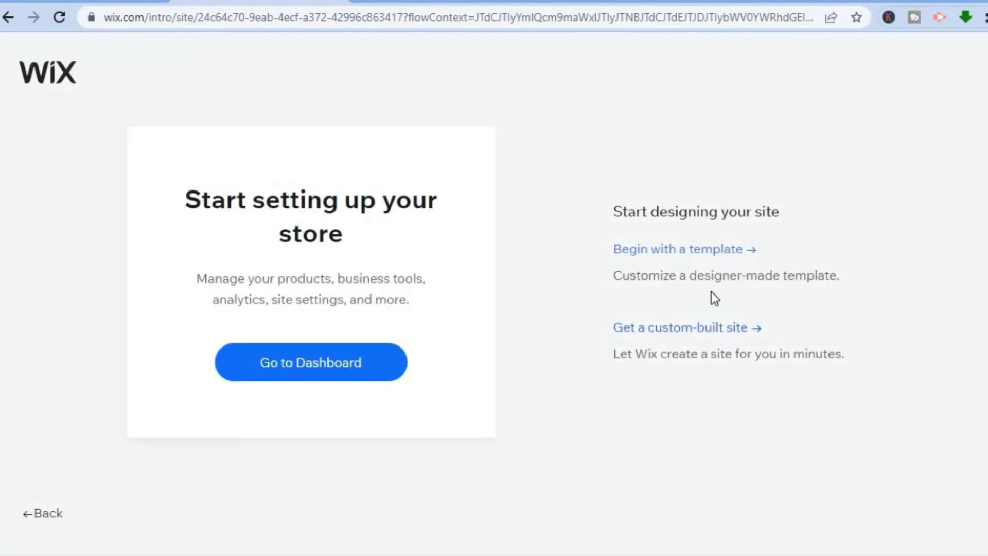
Step: Choose to begin with a template, browse the Grocery Store templates and open the Supermarket template's preview
left_click(666, 252)
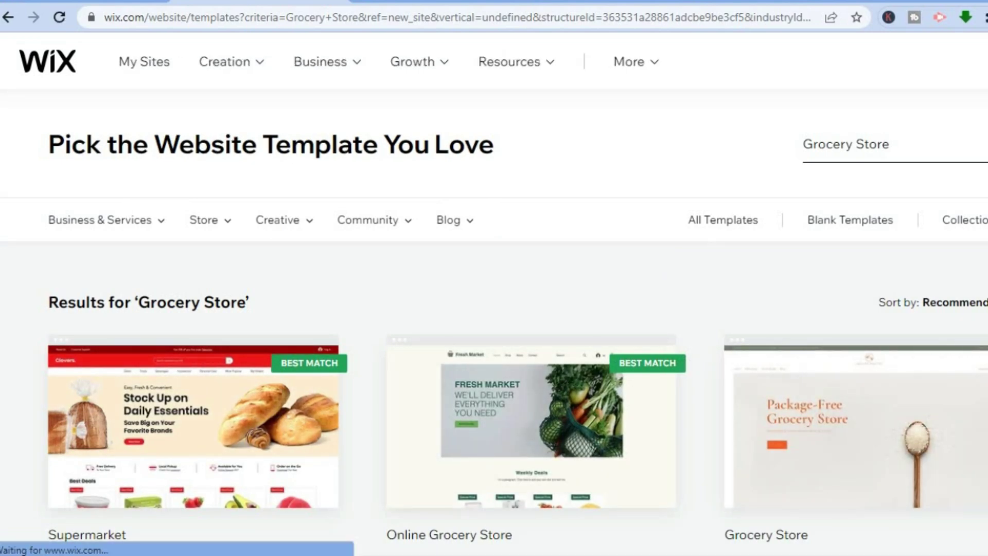
scroll(494, 293, "down", 4)
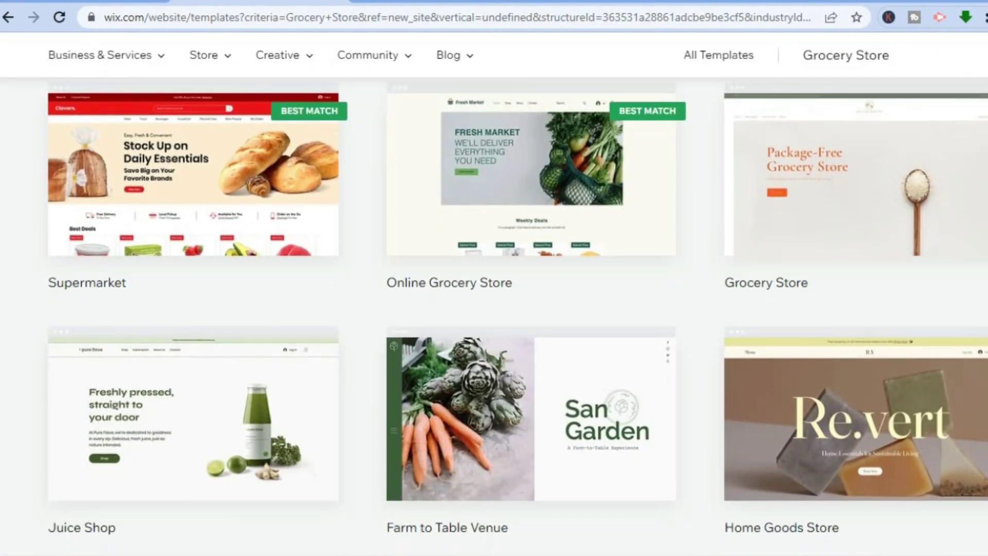
scroll(494, 293, "down", 3)
scroll(494, 308, "down", 1)
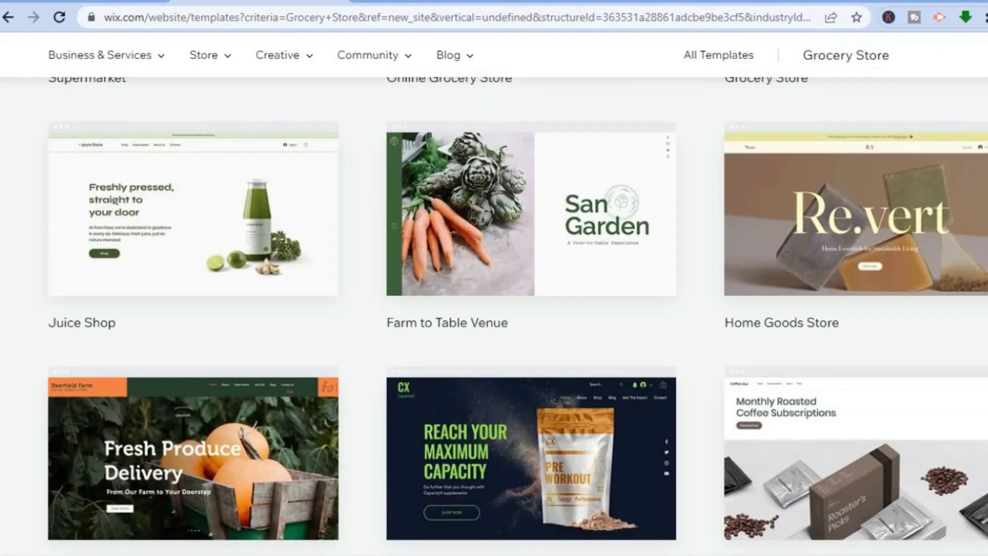
scroll(494, 308, "down", 5)
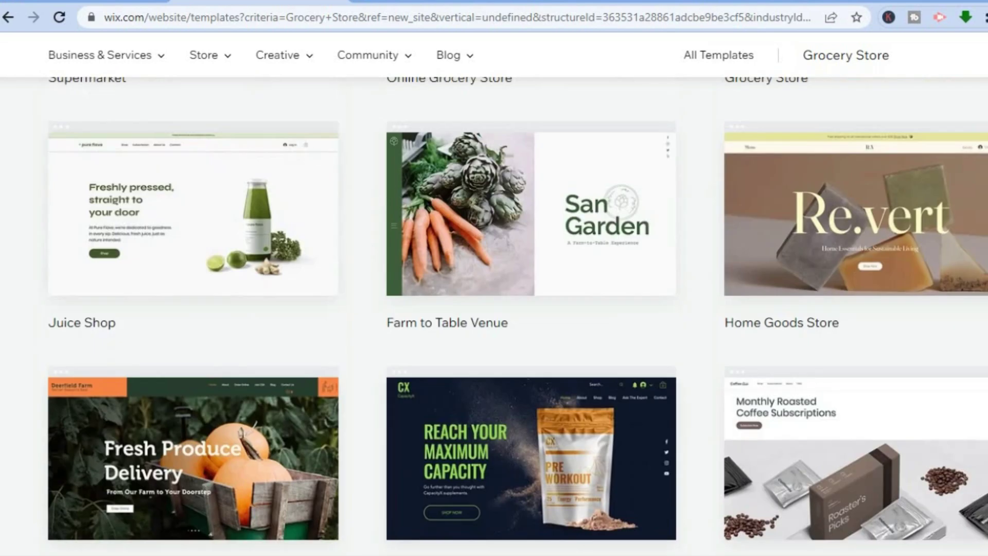
scroll(494, 308, "up", 5)
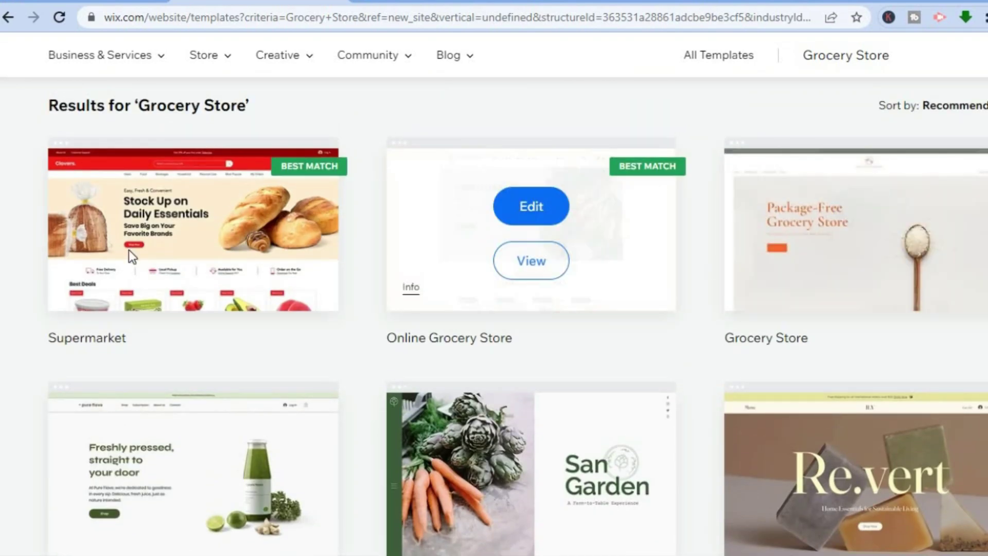
mouse_move(243, 257)
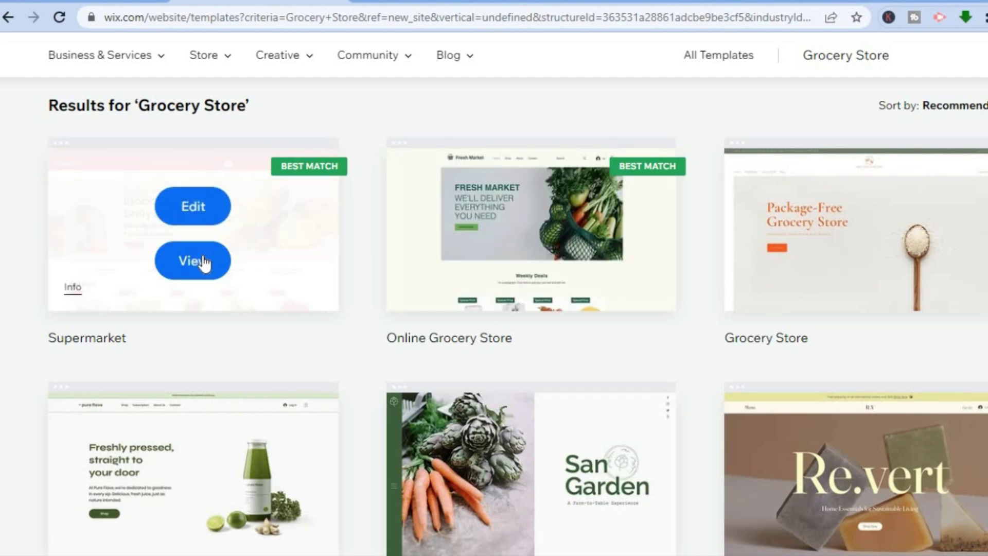
left_click(210, 261)
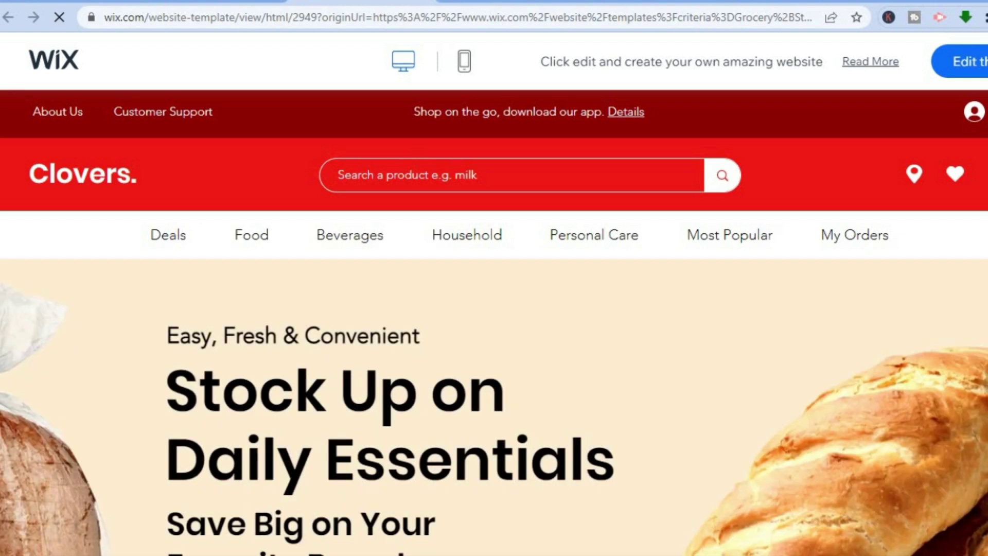
Step: Review the Supermarket template in desktop and mobile view and open it for editing
scroll(493, 406, "down", 10)
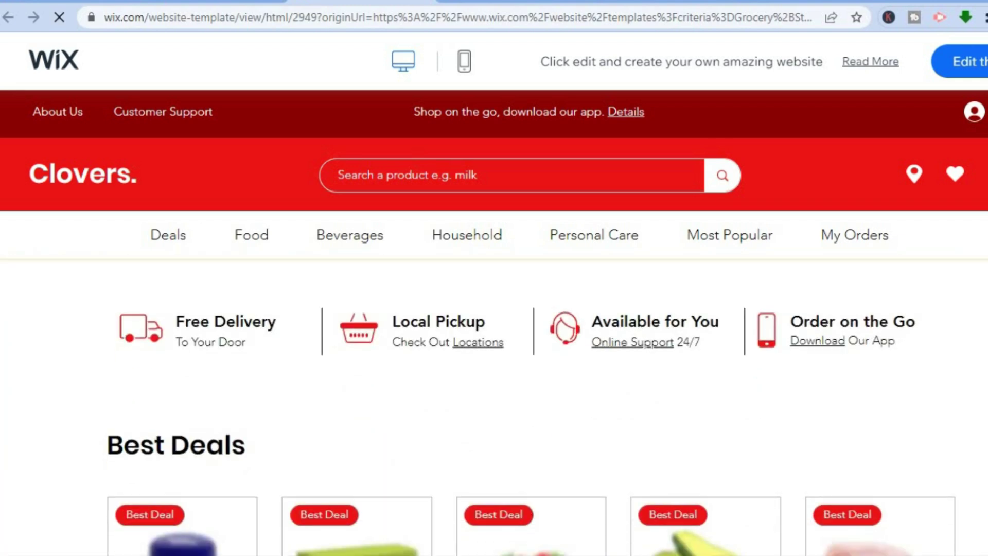
scroll(494, 407, "up", 8)
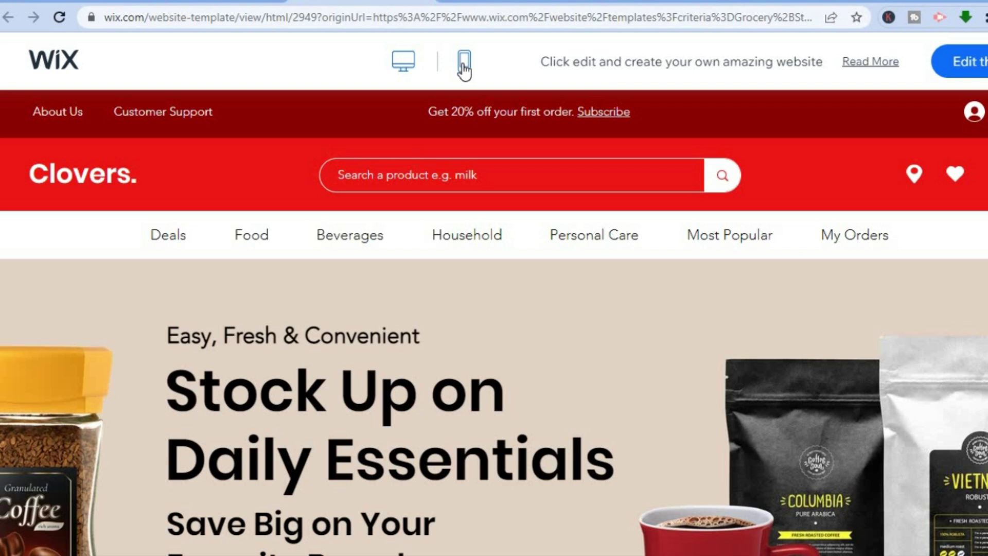
left_click(464, 66)
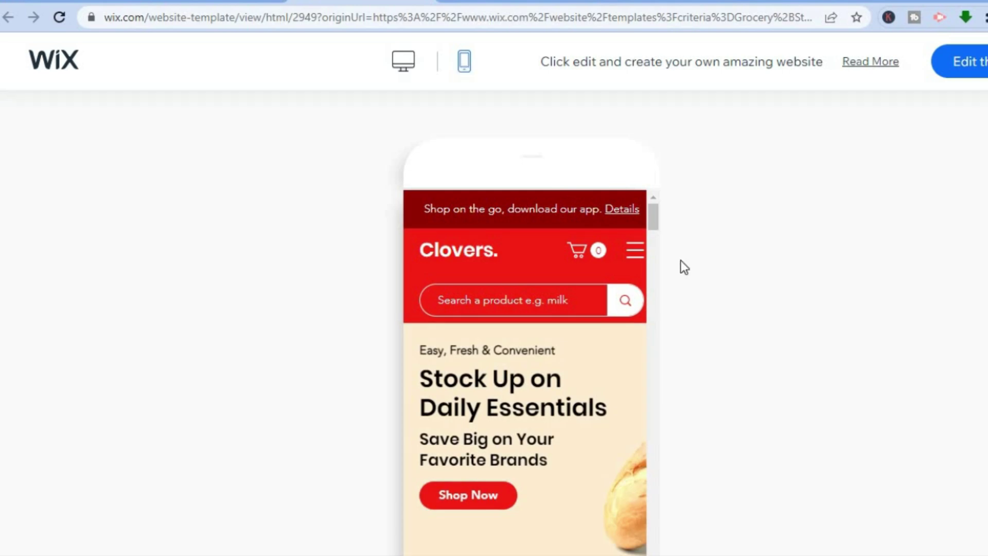
left_click_drag(652, 216, 657, 258)
left_click_drag(655, 259, 650, 336)
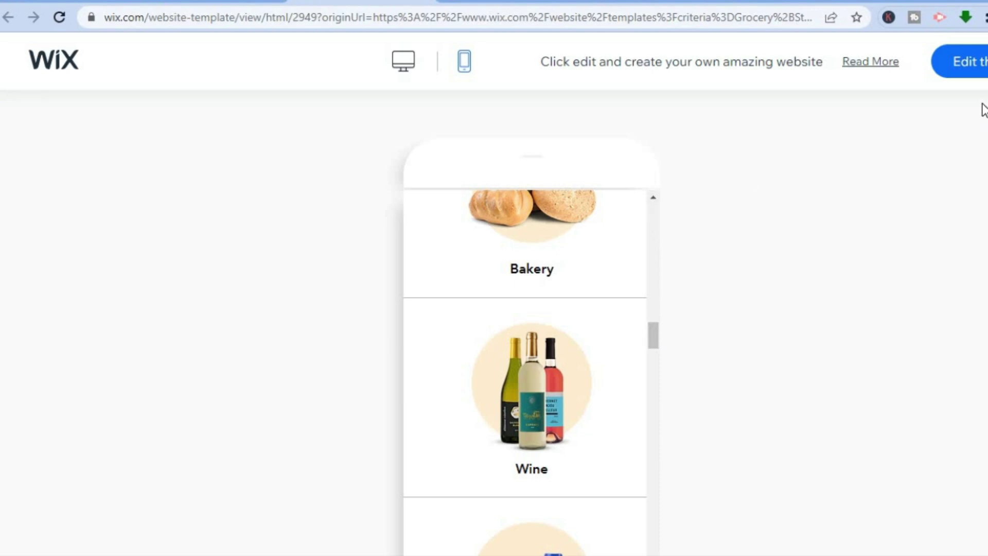
left_click(978, 70)
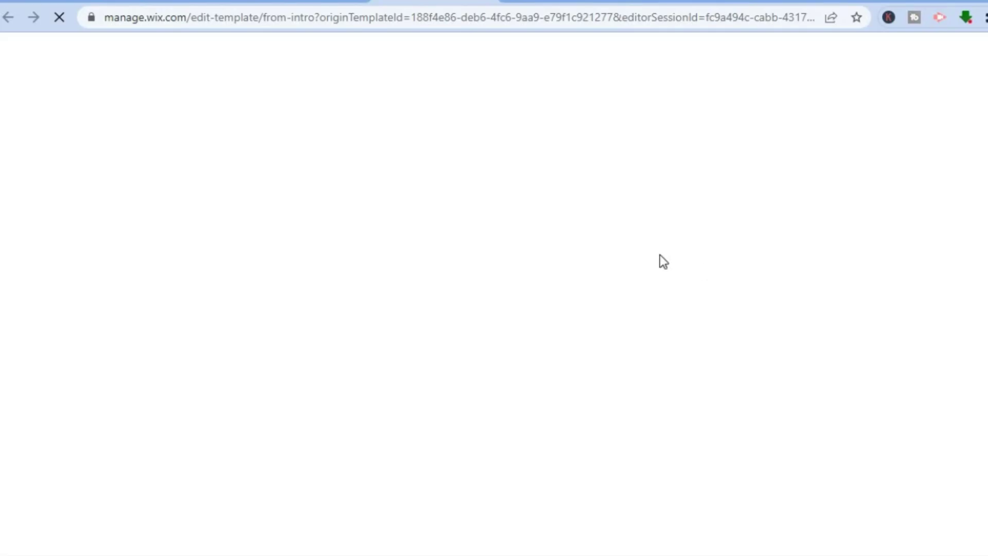
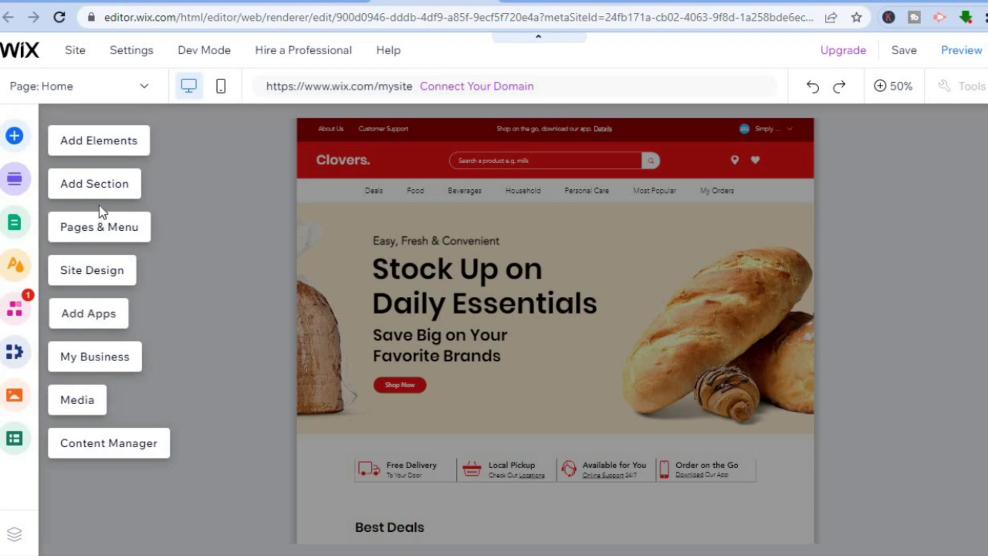
Step: Browse the elements that can be added to the site, including paragraph text, images, buttons, hover boxes, social and video elements
left_click(80, 142)
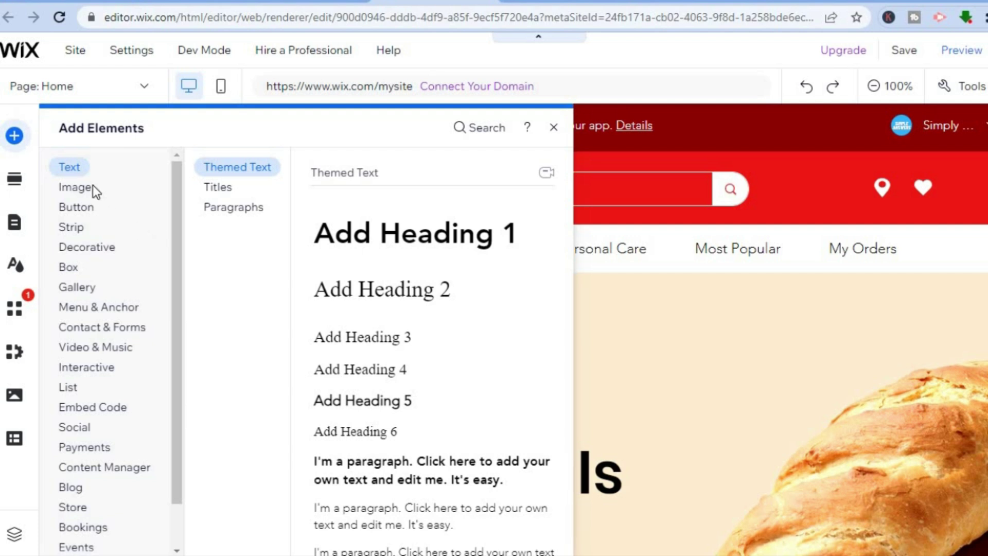
left_click(224, 211)
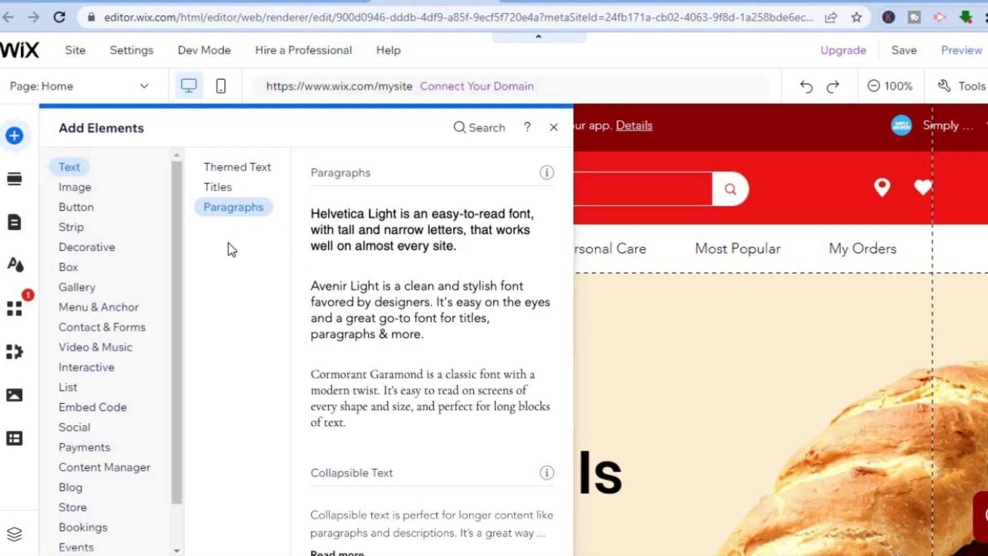
left_click(76, 187)
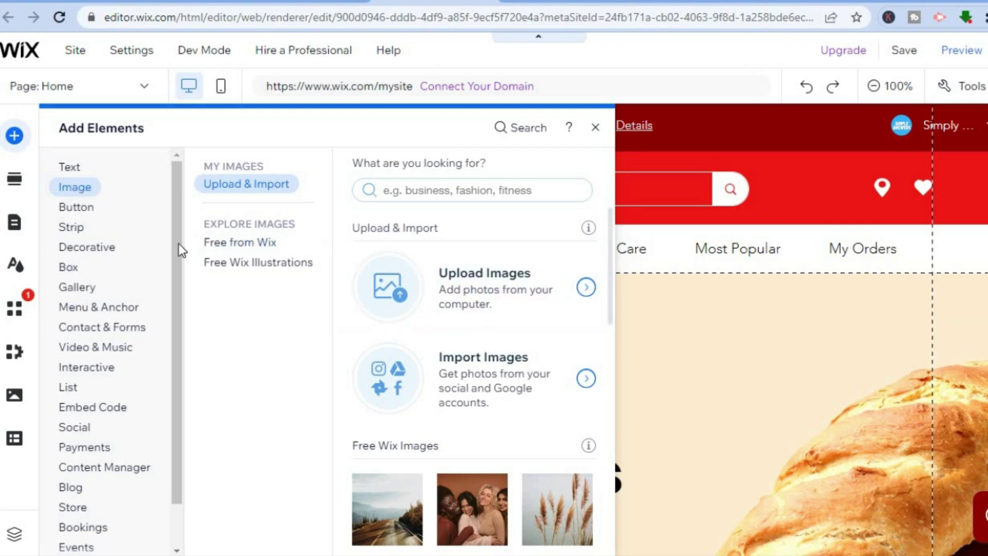
left_click(83, 212)
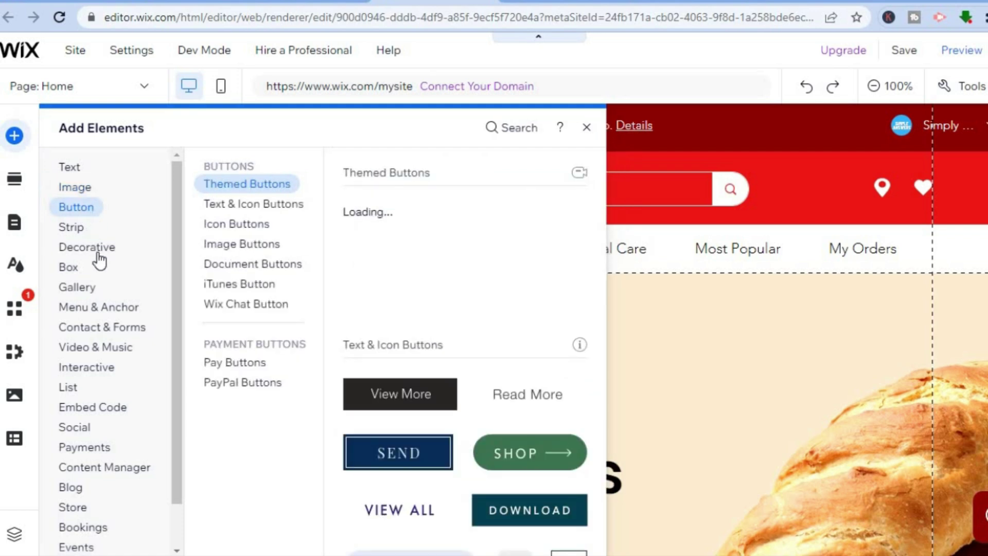
left_click(75, 274)
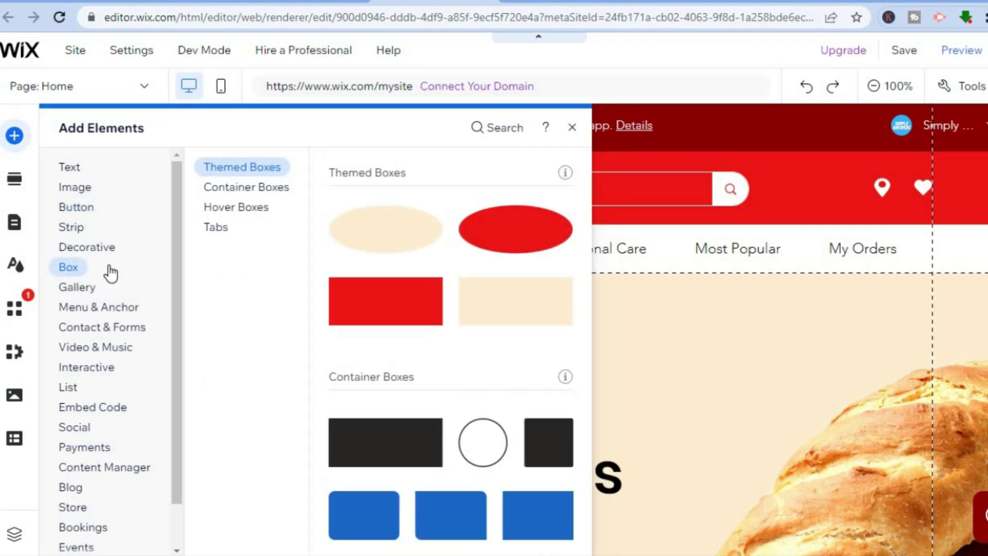
left_click(243, 215)
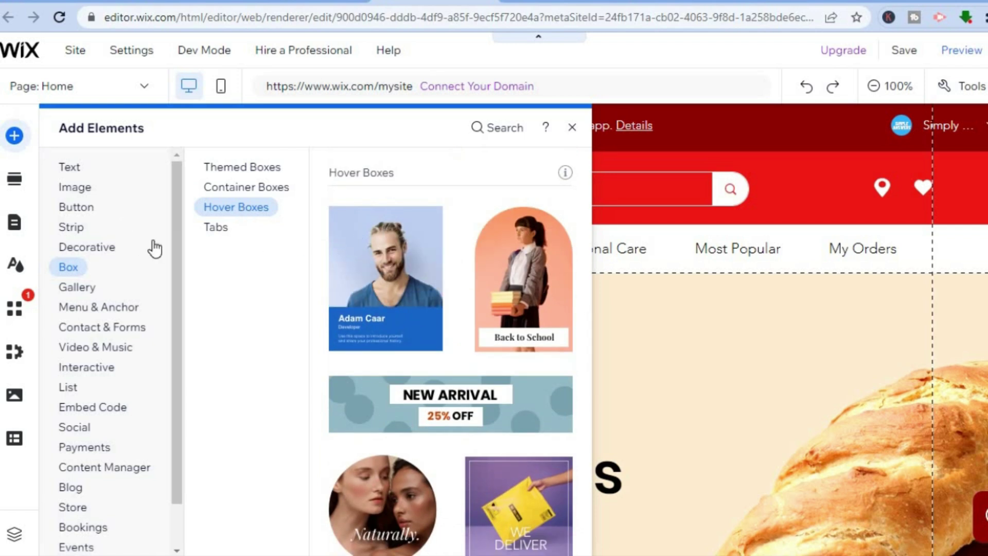
scroll(176, 309, "down", 2)
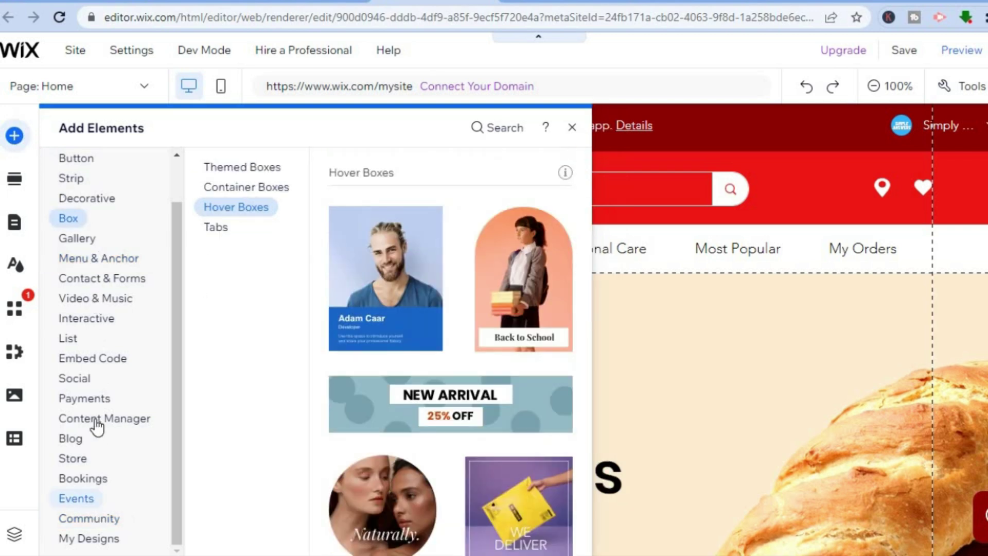
mouse_move(89, 389)
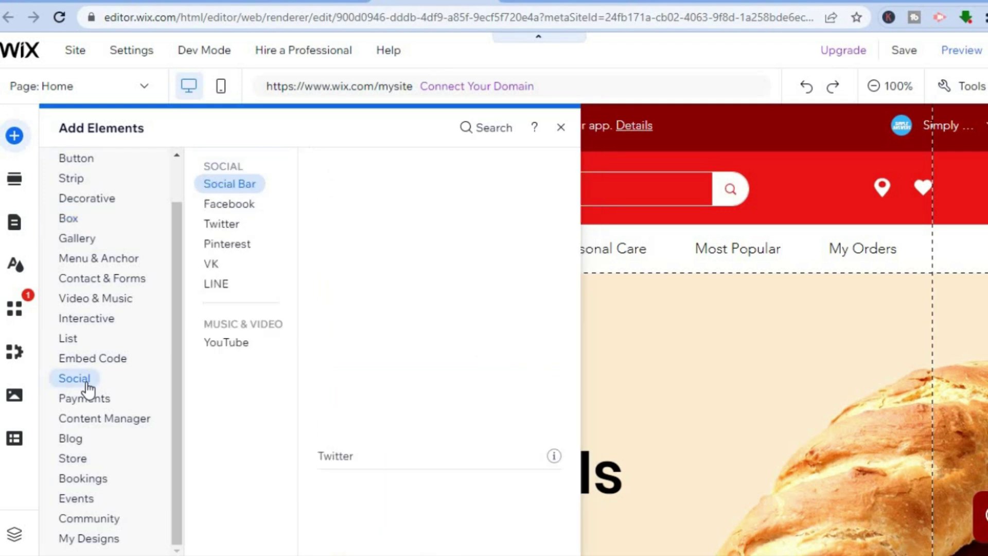
mouse_move(128, 279)
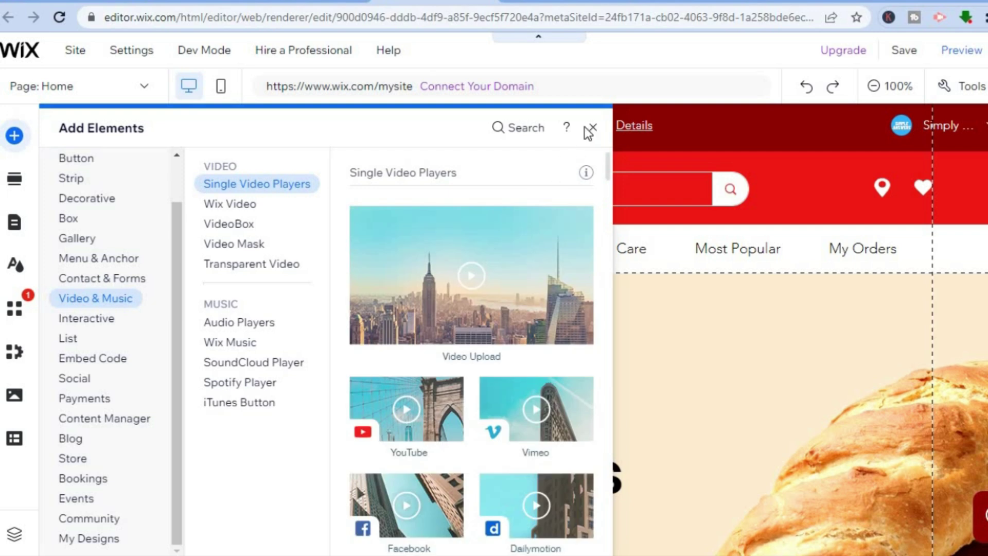
Step: Open the Shop All page from the site's page list and review the rest of the site menu, including the policy pages
mouse_move(65, 217)
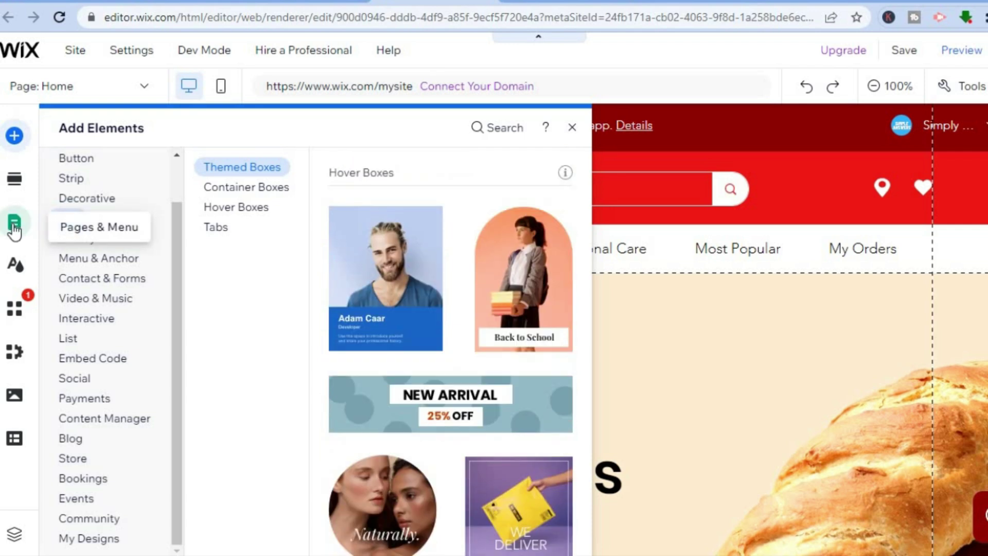
left_click(14, 223)
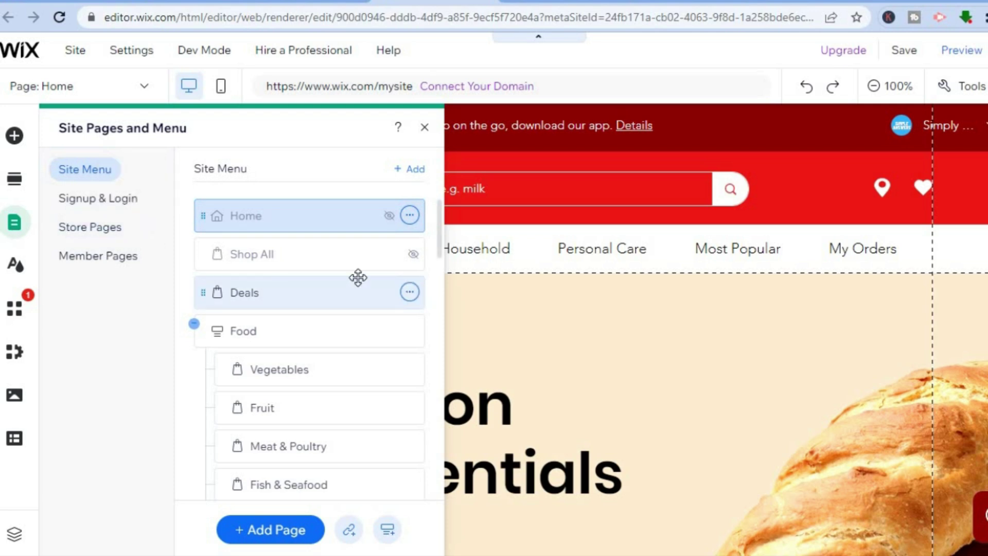
left_click(300, 256)
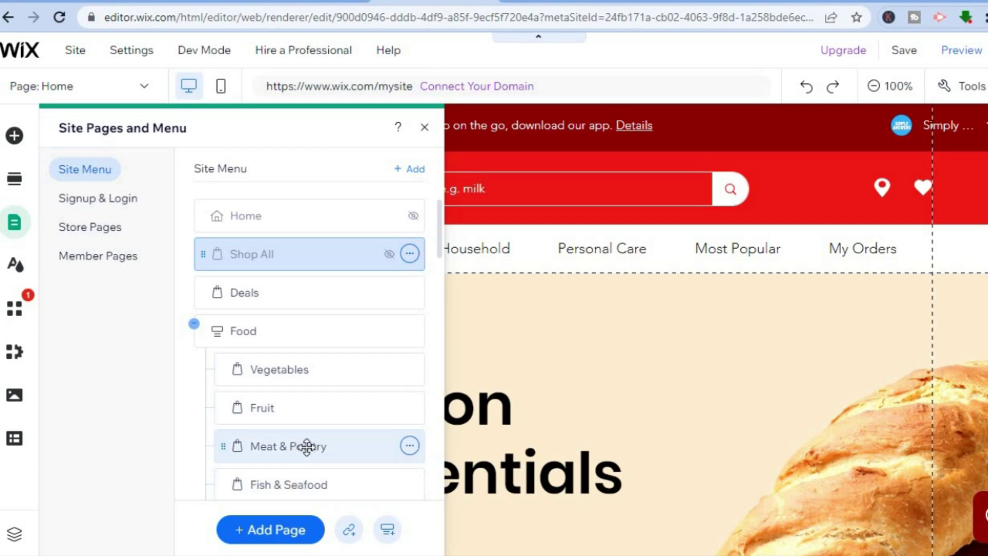
left_click(303, 337)
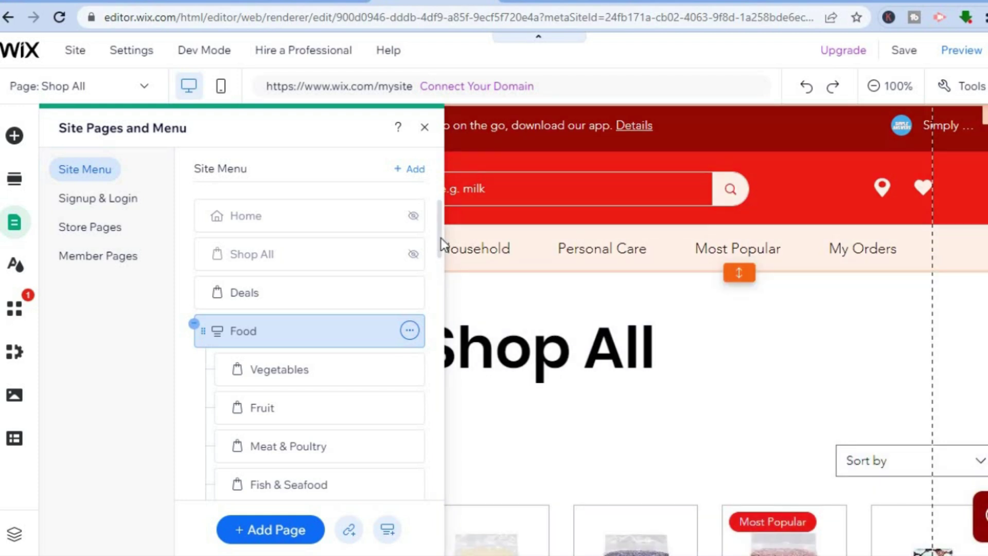
left_click_drag(440, 238, 433, 445)
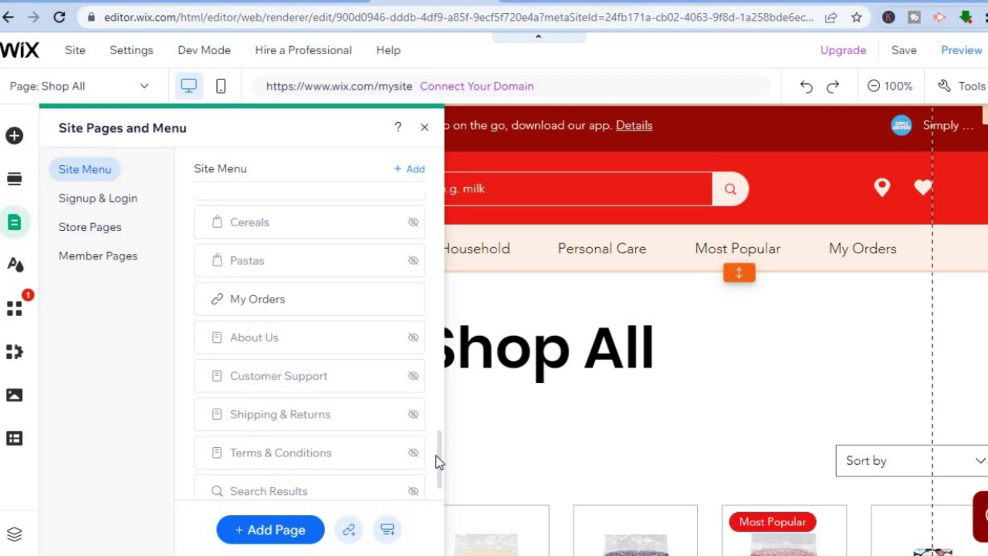
left_click_drag(440, 433, 440, 462)
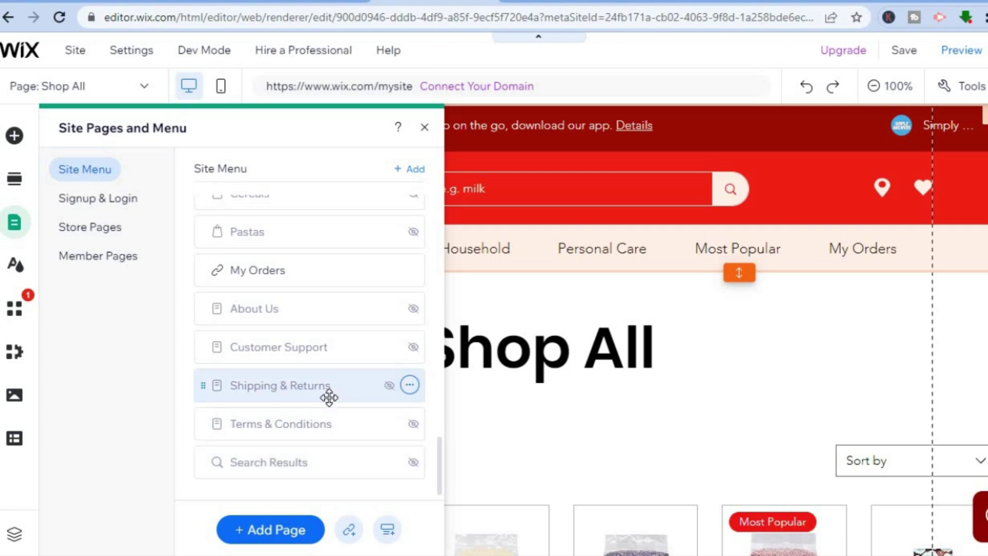
left_click(424, 127)
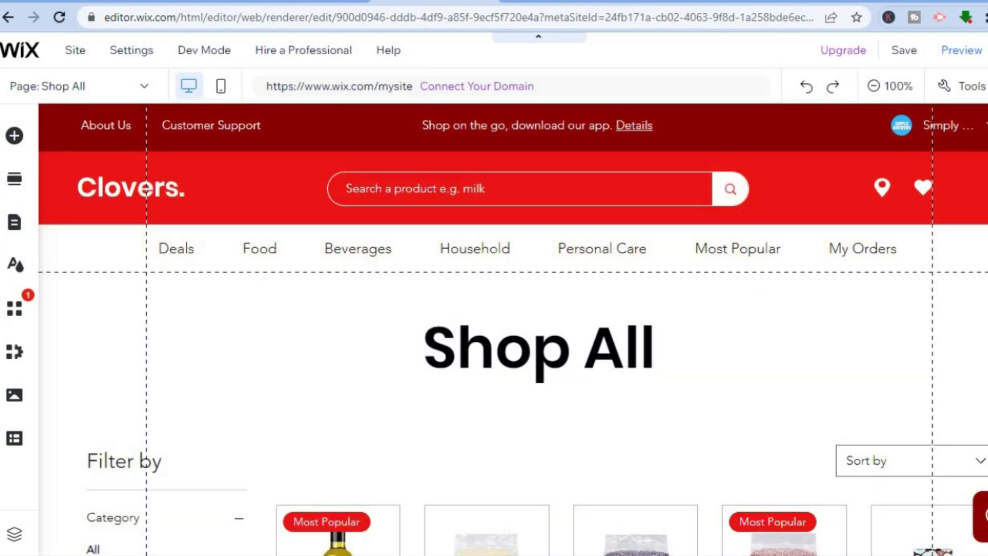
Step: Review the products on the Shop All page and open product management from the shop gallery
scroll(655, 207, "down", 7)
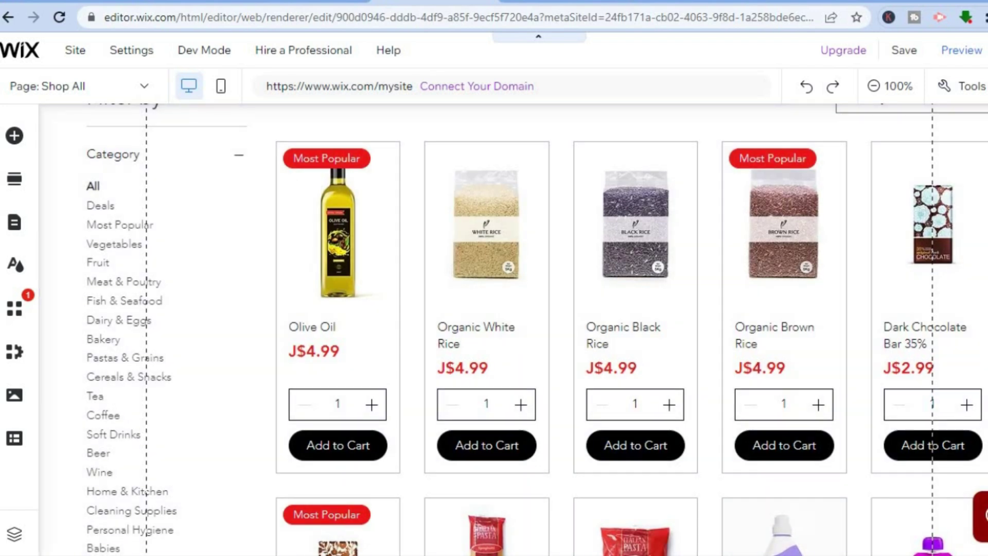
scroll(536, 329, "down", 5)
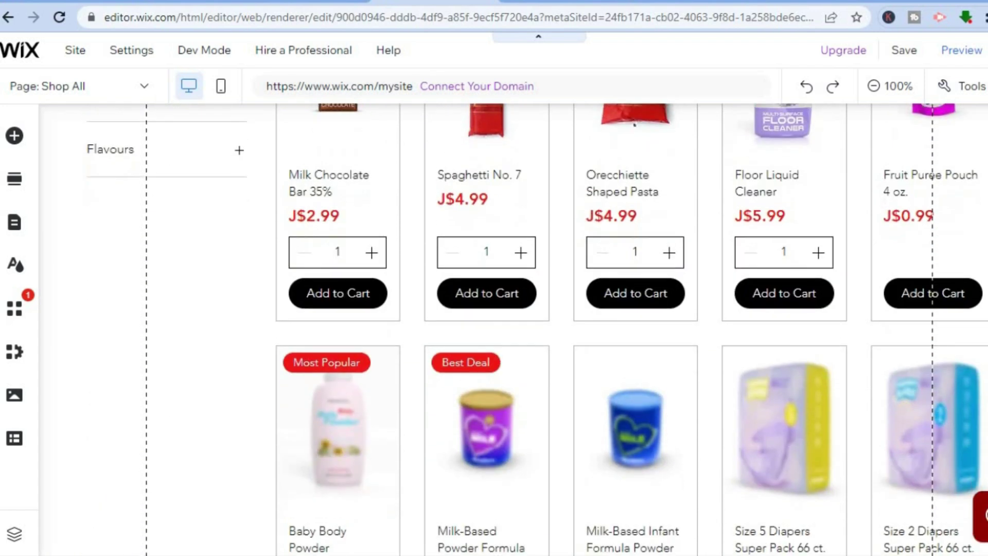
scroll(535, 330, "up", 6)
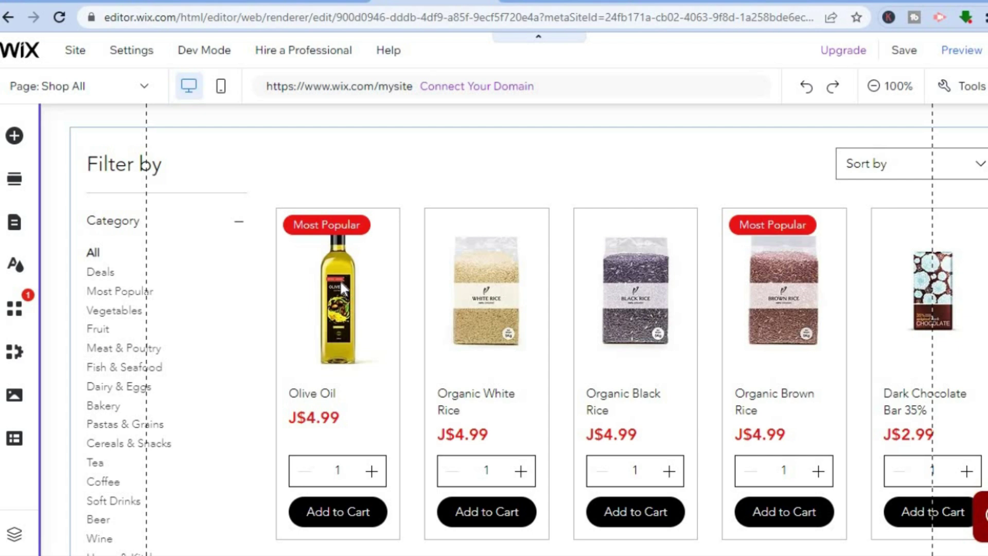
left_click(339, 283)
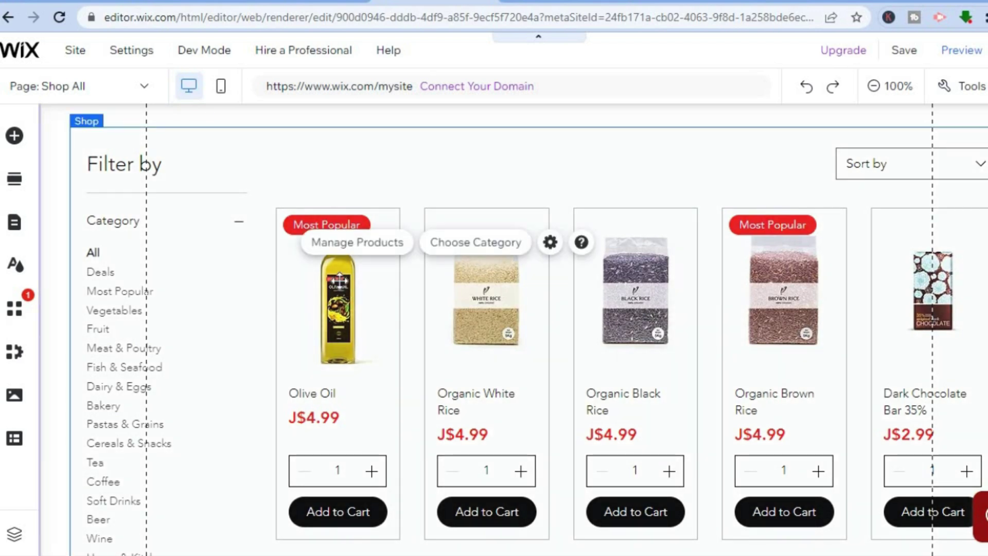
left_click(363, 248)
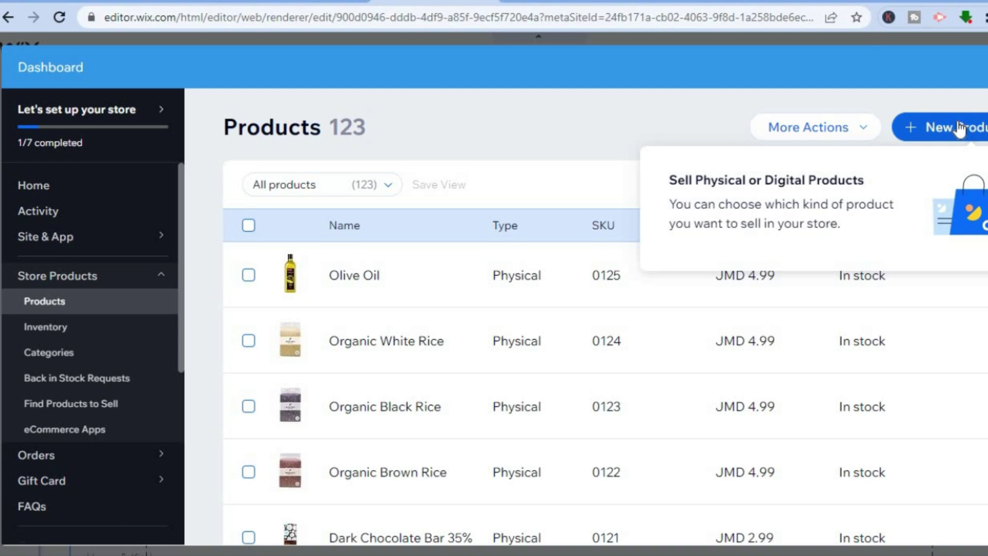
Step: Start a new physical product and review its form, from images and basic info through pricing, options, inventory, pre-order and subscriptions
left_click(960, 128)
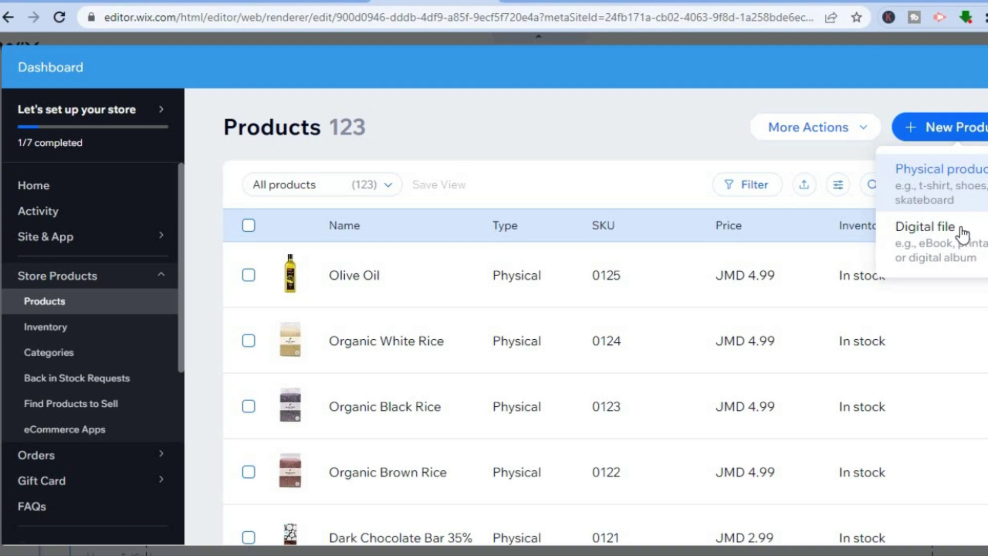
left_click(953, 177)
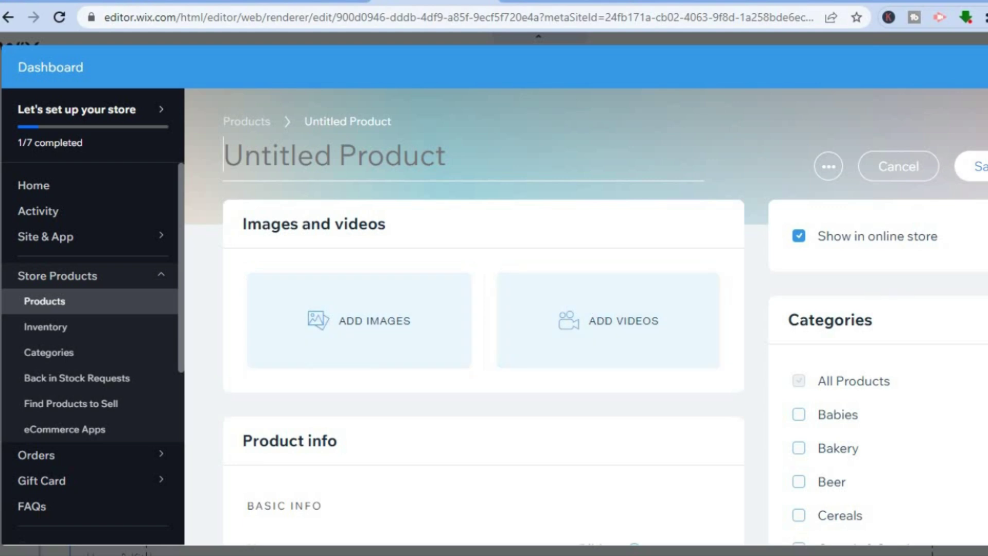
scroll(586, 316, "down", 6)
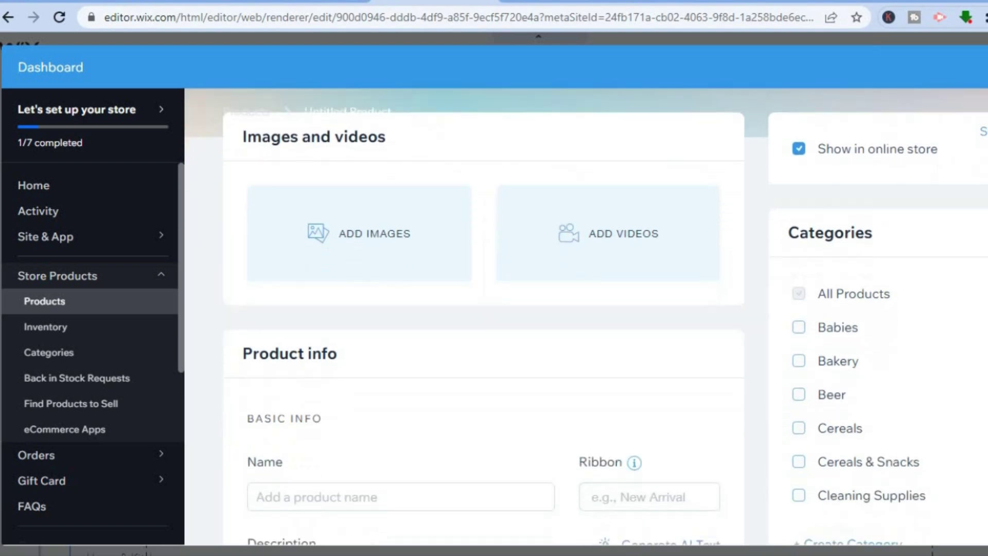
scroll(586, 316, "down", 2)
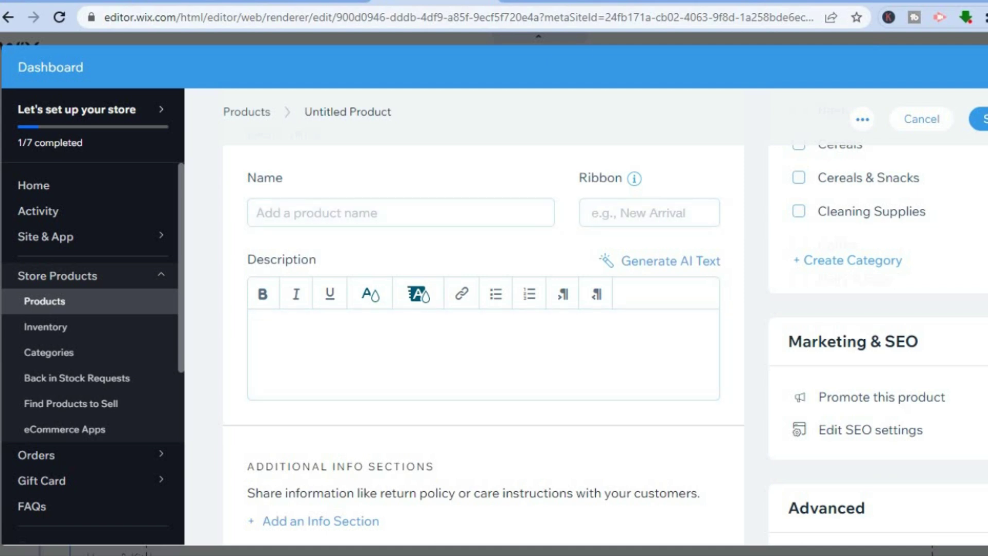
scroll(605, 343, "down", 8)
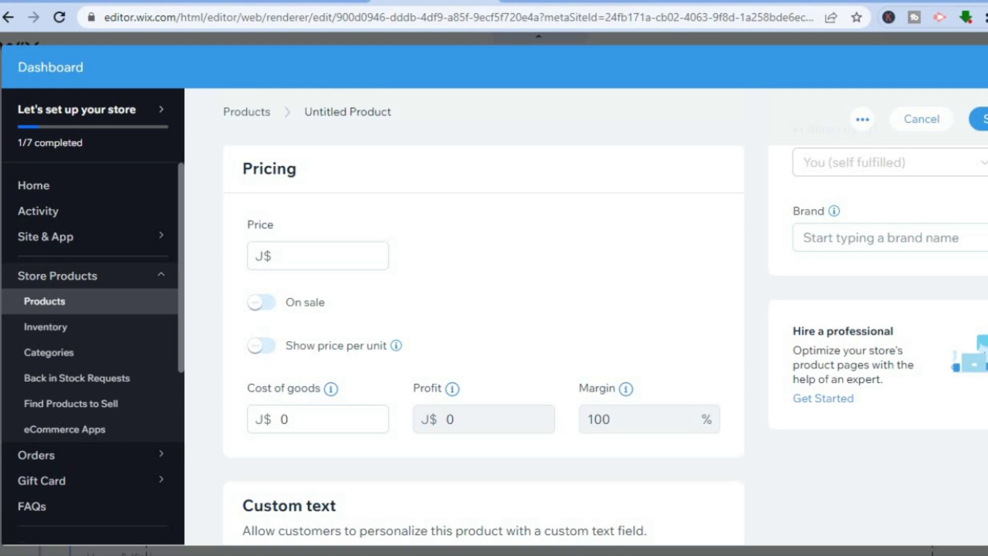
scroll(483, 345, "down", 5)
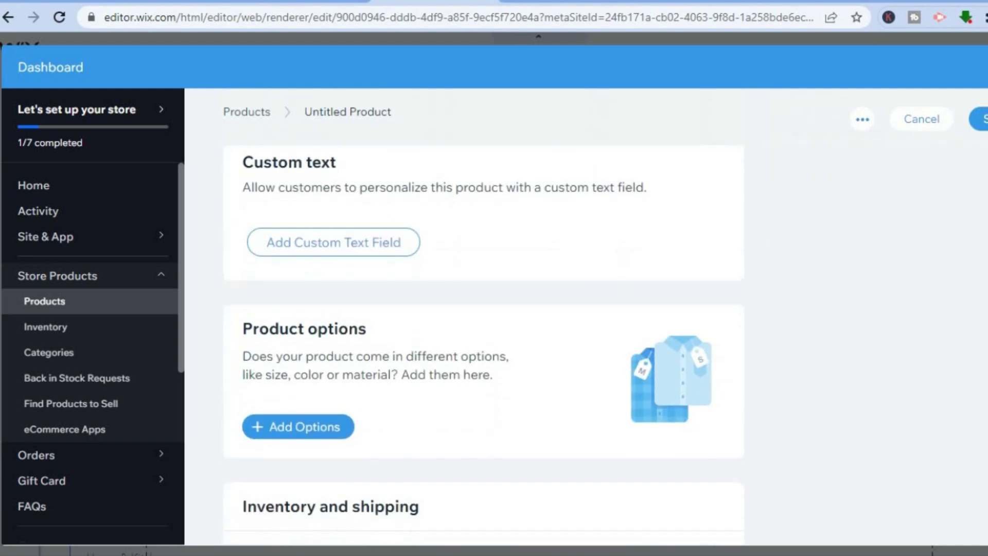
scroll(484, 345, "down", 2)
scroll(483, 344, "down", 2)
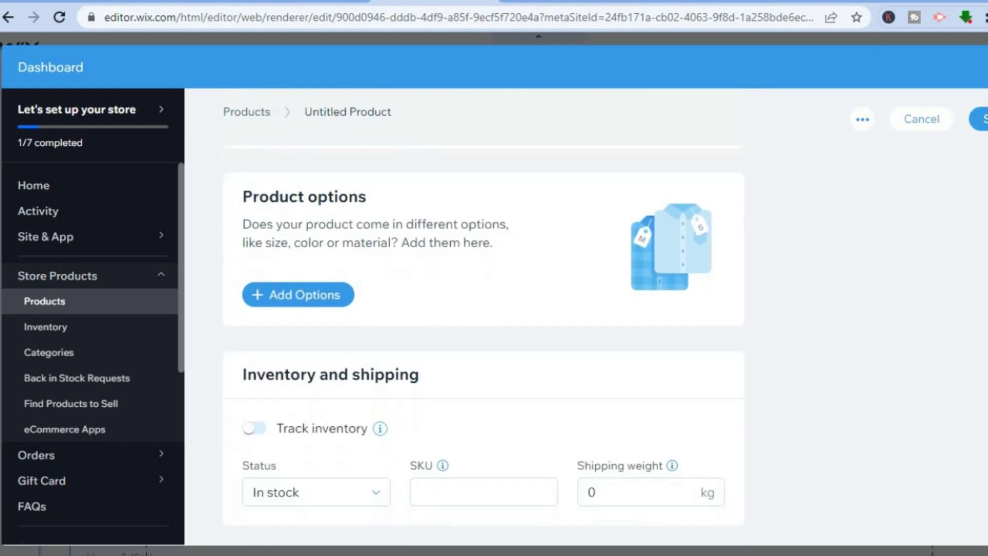
scroll(484, 345, "down", 4)
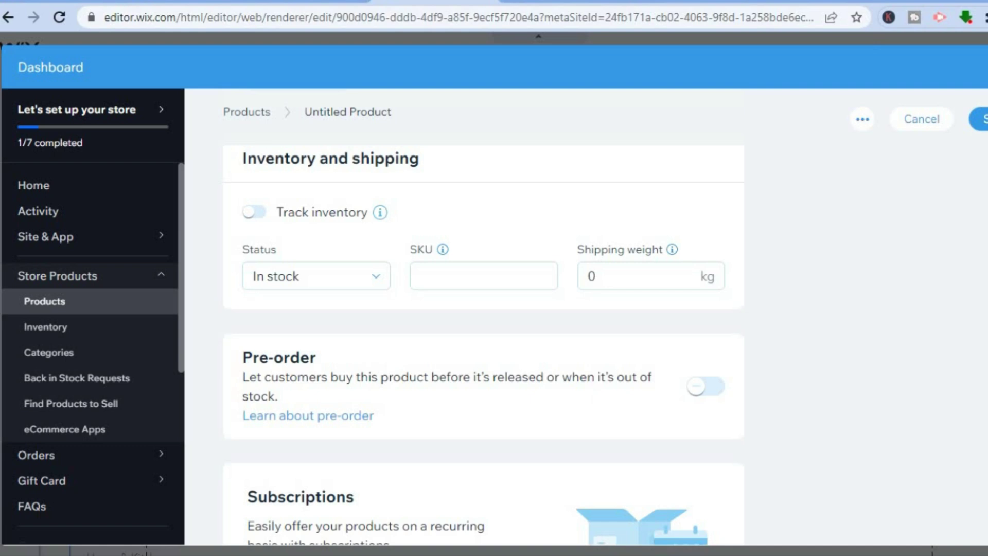
scroll(484, 345, "down", 3)
Step: Examine the categories available for the new product, and open the store's inventory list
scroll(484, 345, "up", 8)
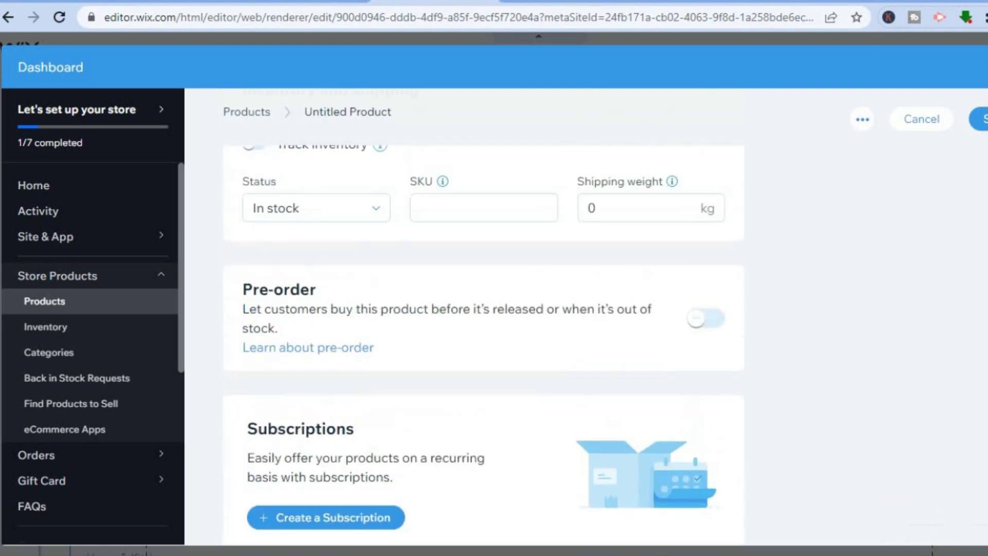
scroll(484, 345, "up", 1)
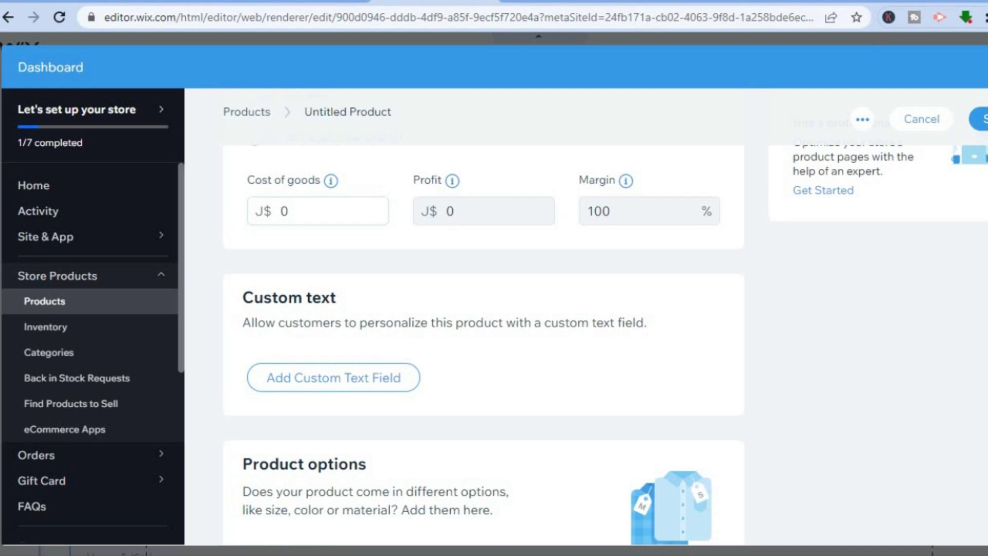
scroll(484, 344, "up", 10)
scroll(483, 344, "up", 6)
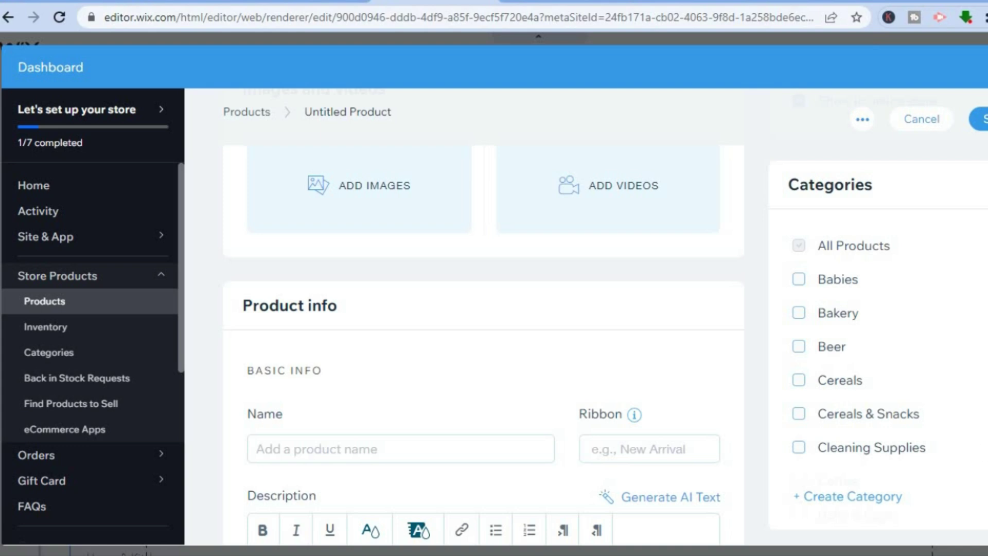
scroll(857, 342, "down", 7)
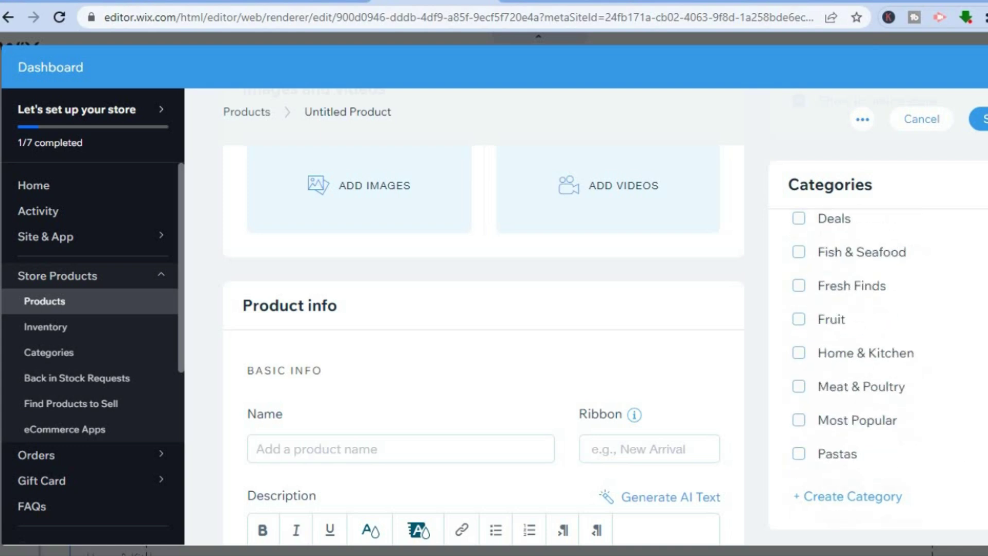
scroll(857, 340, "up", 7)
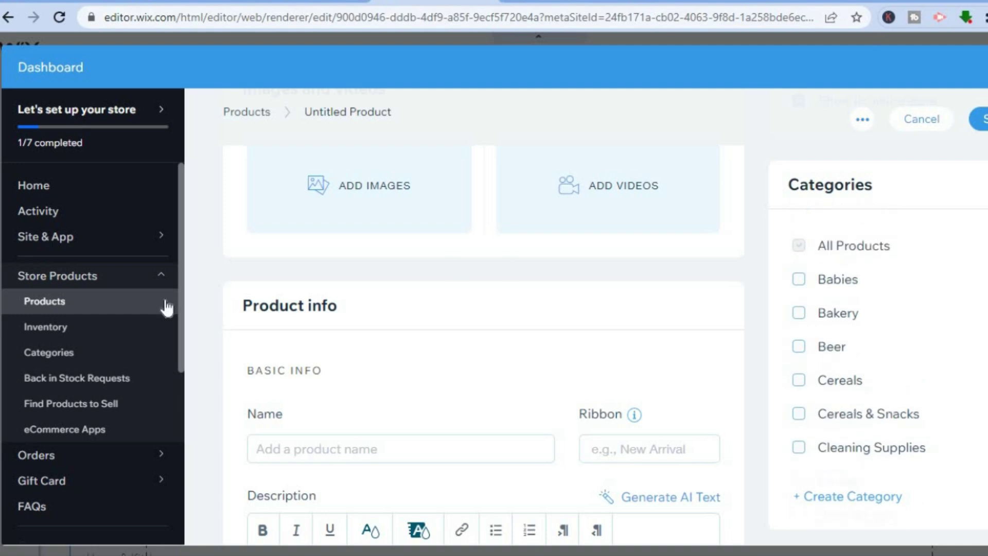
left_click(53, 329)
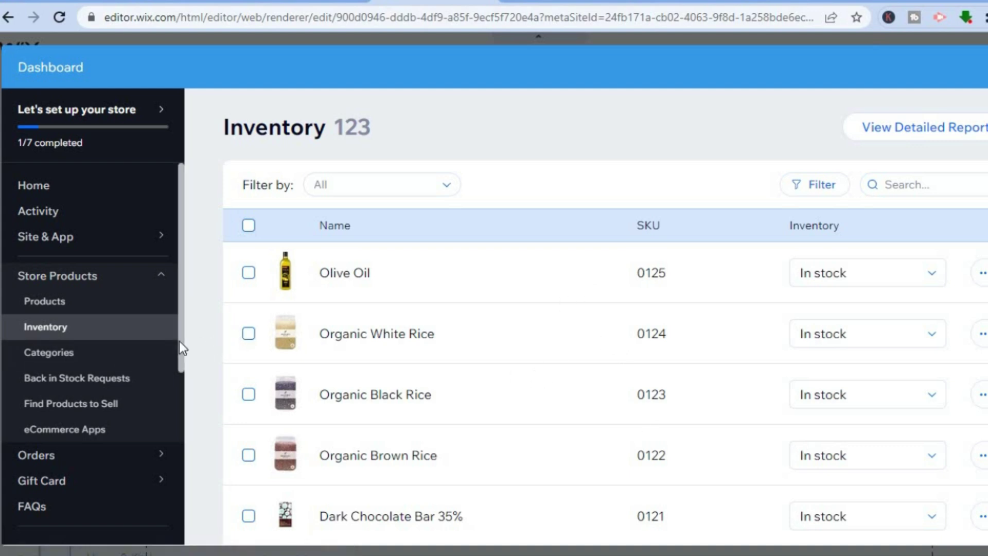
Step: Review the rest of the dashboard menu, from store products and orders through marketing, billing, sales channels and developer tools
scroll(178, 366, "down", 1)
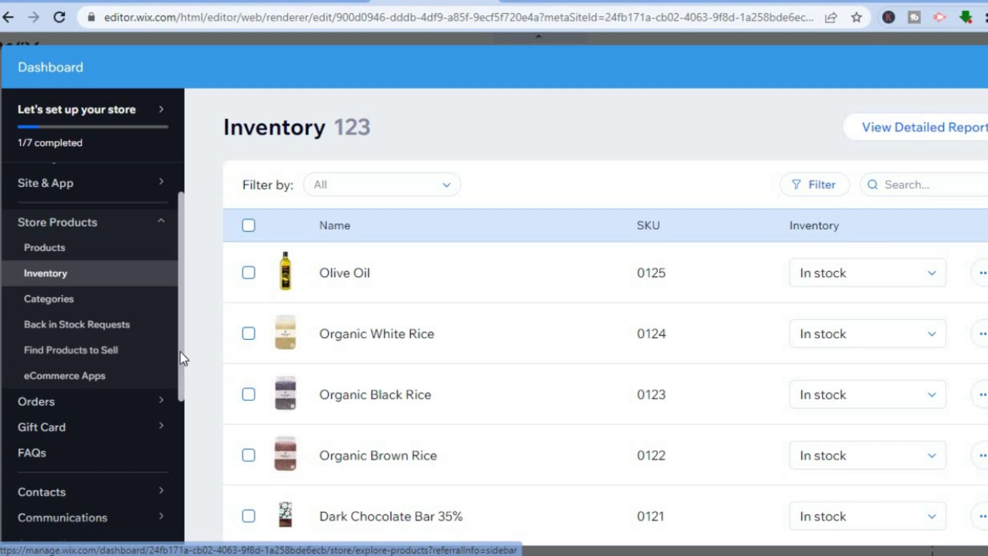
scroll(180, 368, "down", 1)
scroll(180, 375, "down", 2)
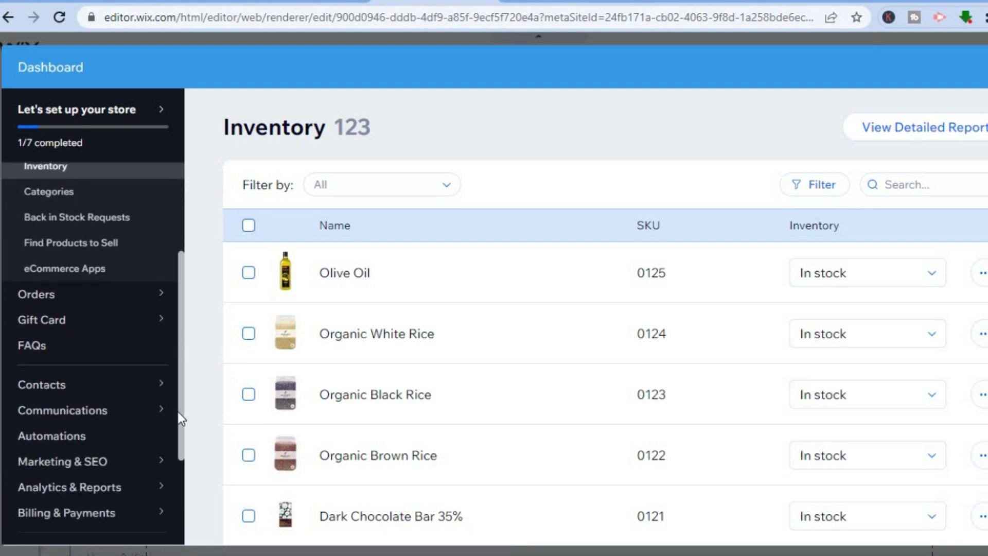
mouse_move(98, 298)
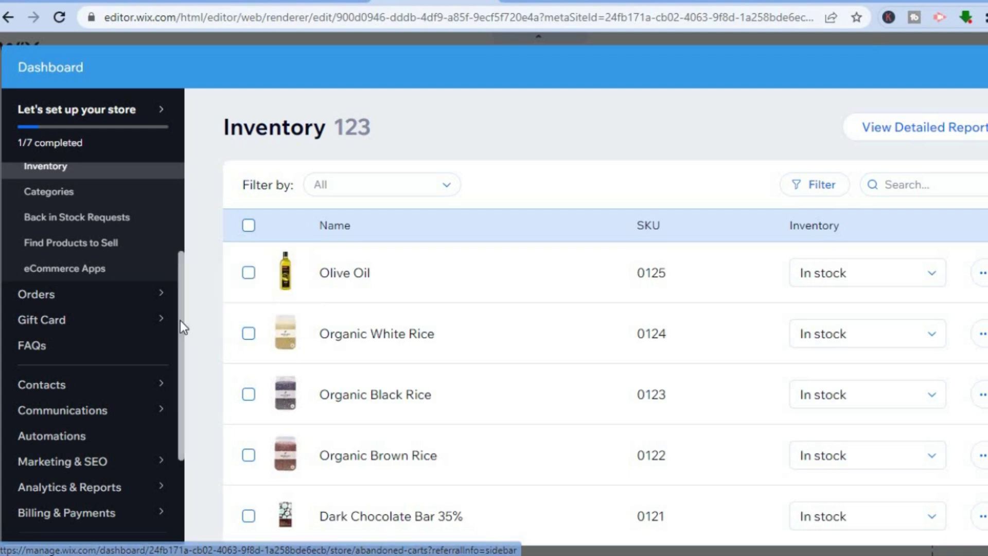
mouse_move(133, 327)
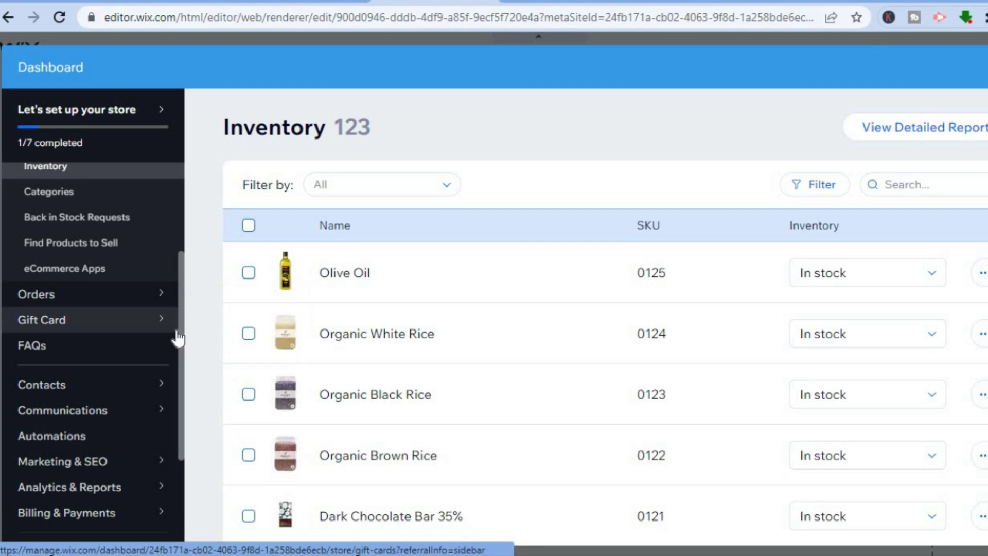
scroll(178, 383, "down", 2)
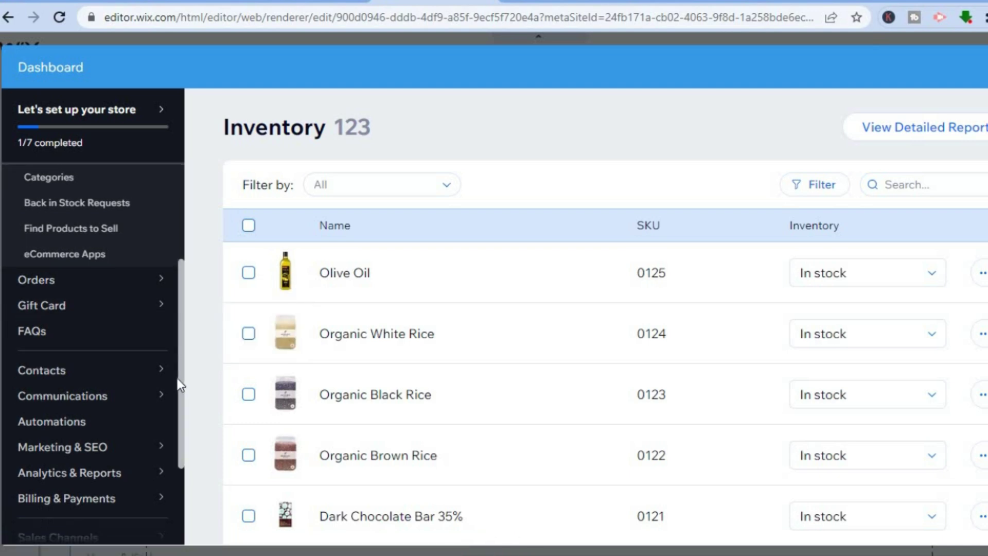
scroll(178, 384, "down", 3)
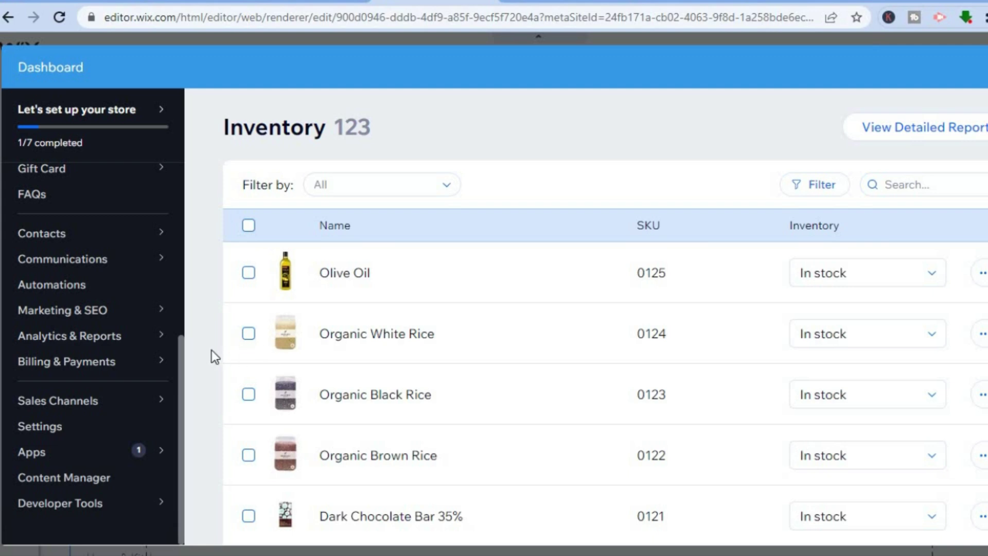
Step: Open the billing payments page, go on to the Accept Payments settings, and confirm Jamaica as the business location
mouse_move(129, 368)
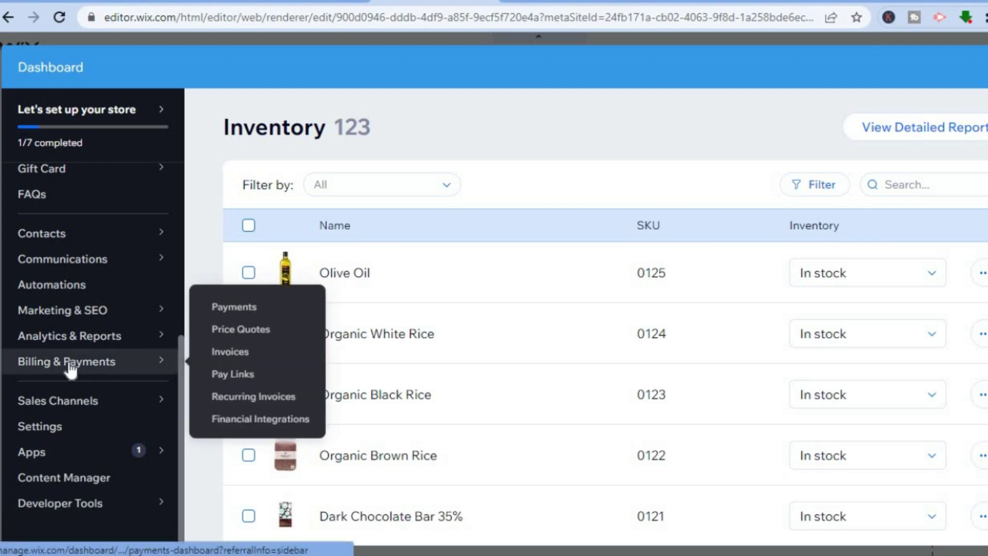
left_click(246, 307)
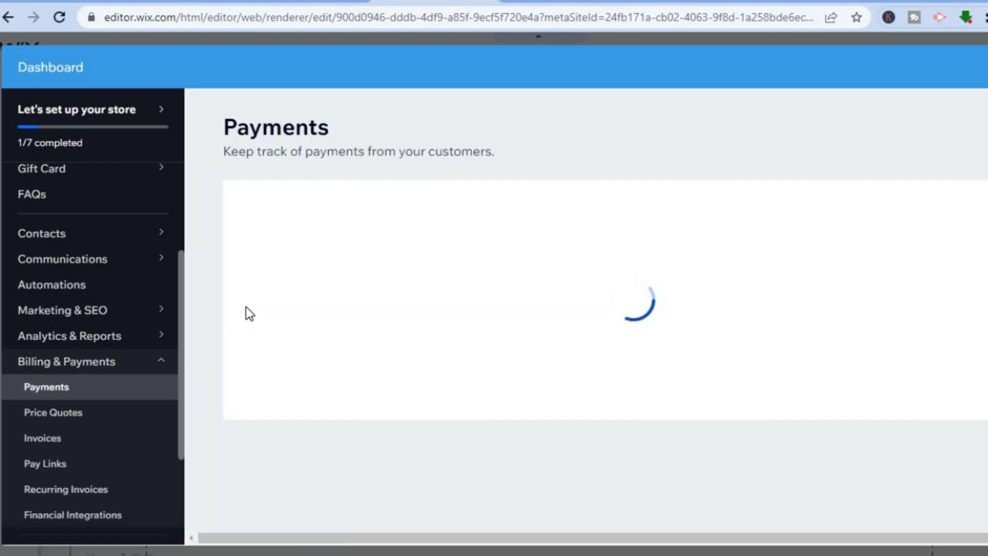
left_click(600, 486)
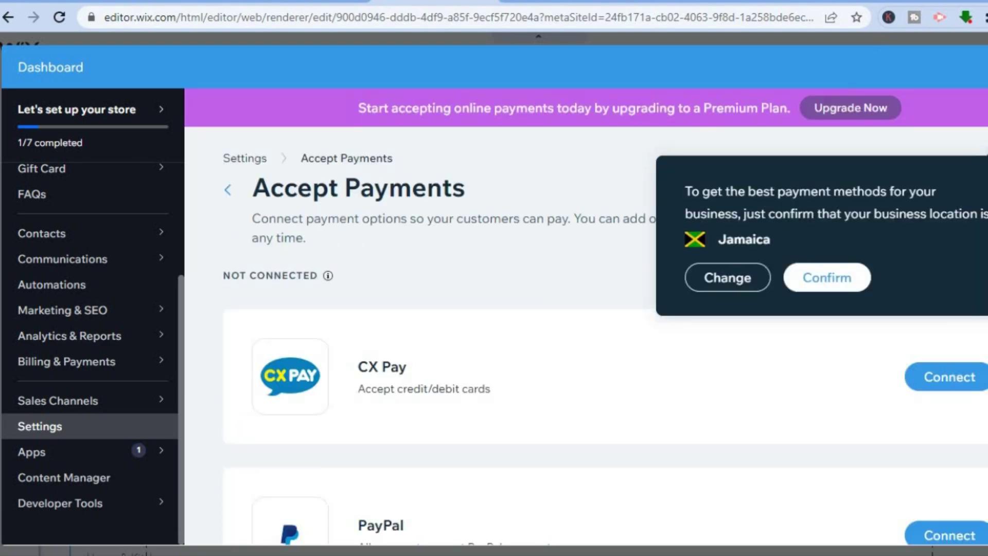
left_click(877, 347)
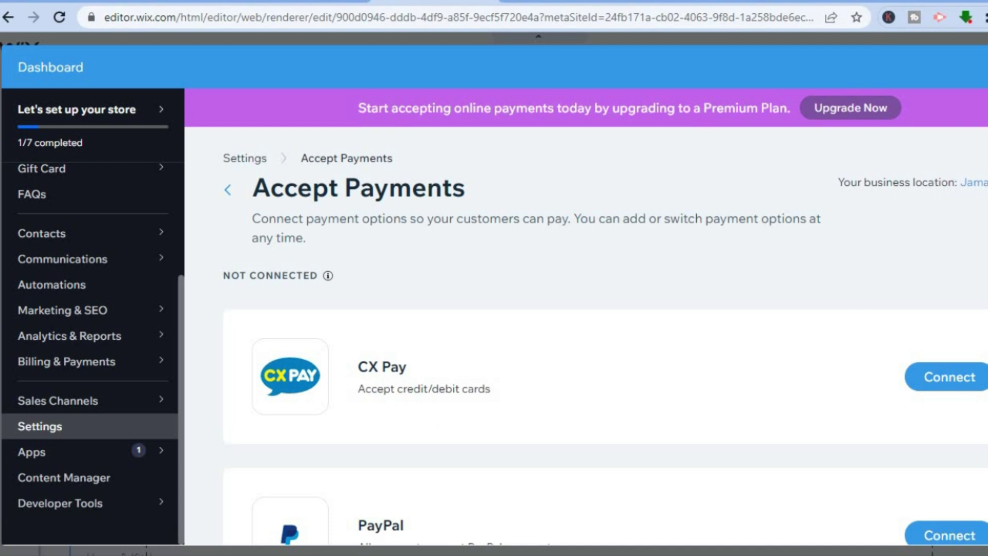
Step: Review the available payment providers, including the additional payment options, and close the dashboard to return to the Shop All page
scroll(567, 480, "down", 5)
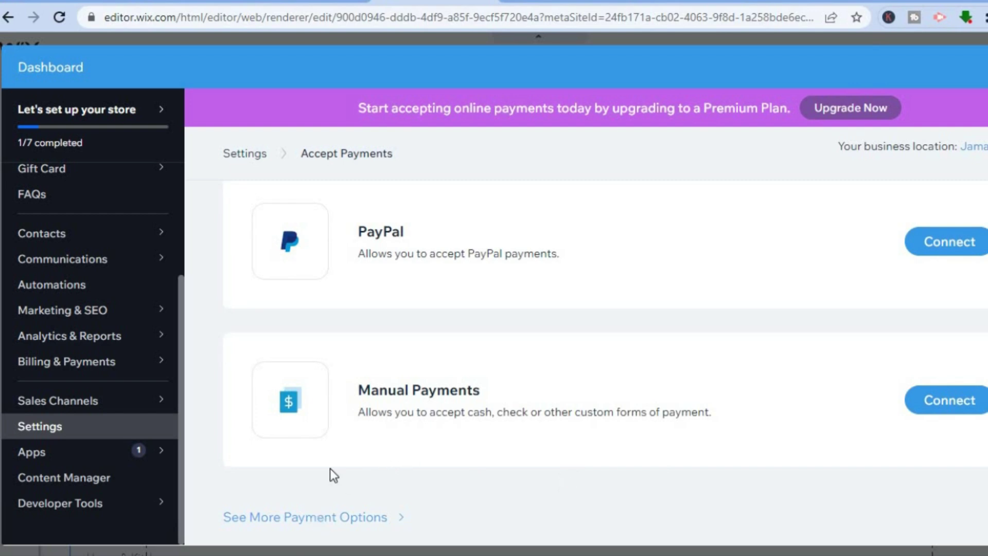
left_click(332, 517)
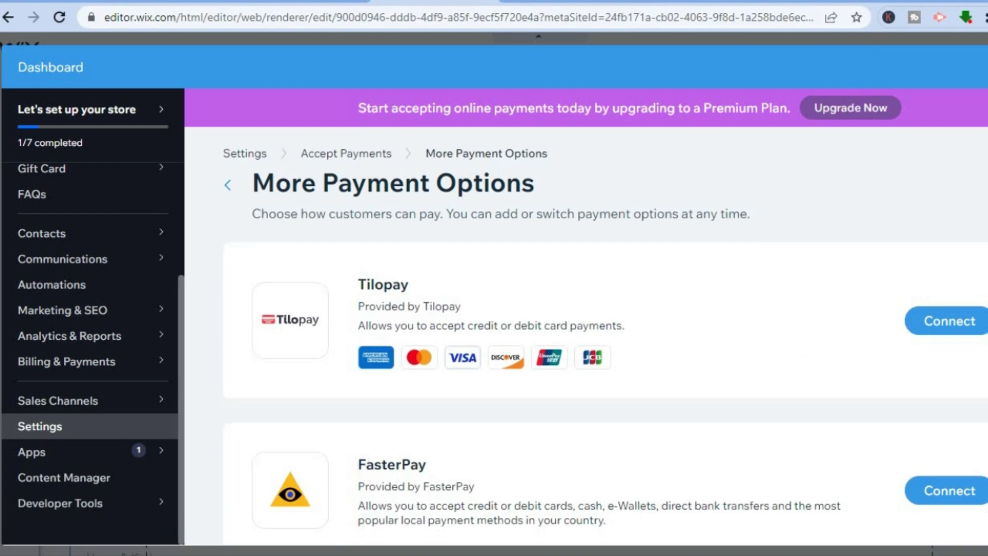
scroll(605, 332, "down", 4)
scroll(605, 332, "up", 4)
scroll(606, 332, "up", 1)
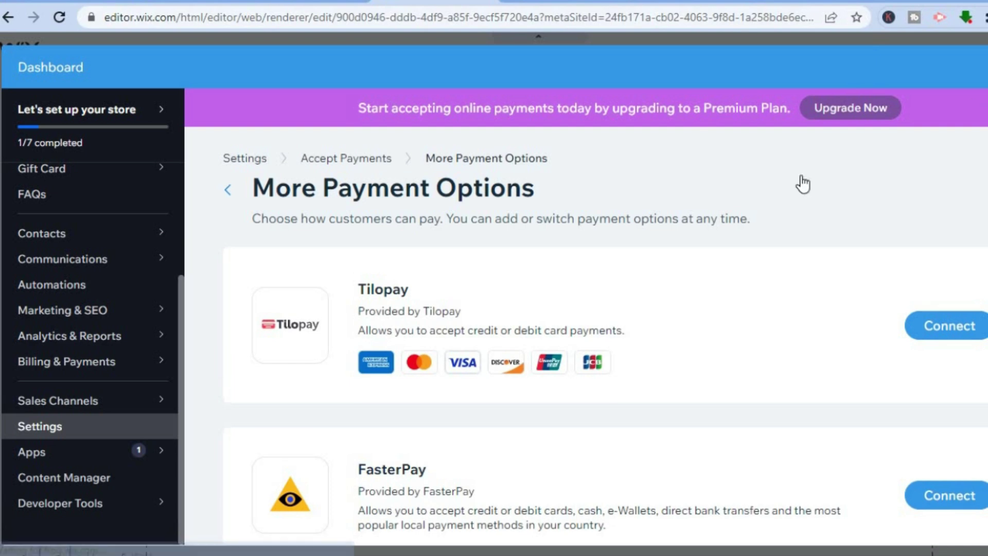
key("Escape")
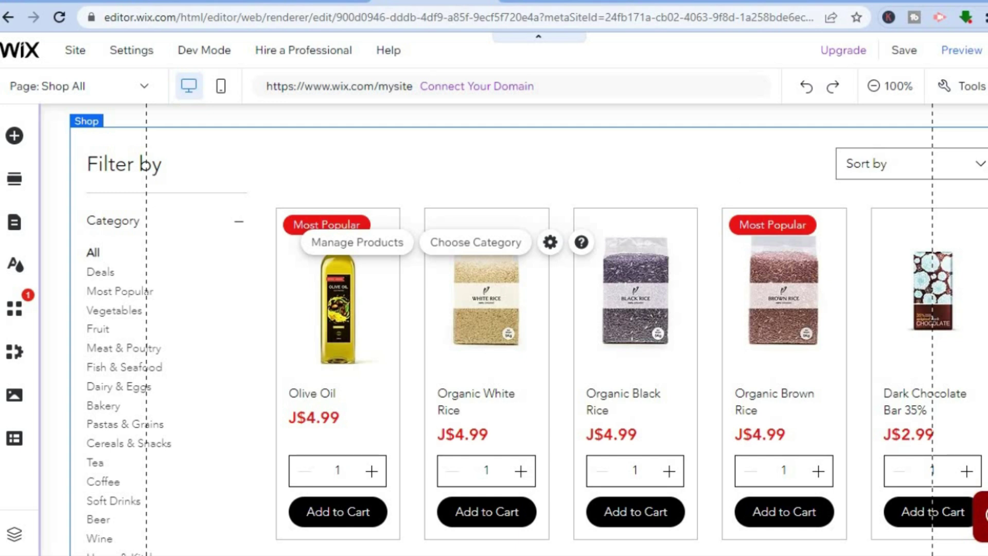
Step: Set the background of the header's upper strip to the Citrus image using Quick Edit
scroll(512, 329, "up", 5)
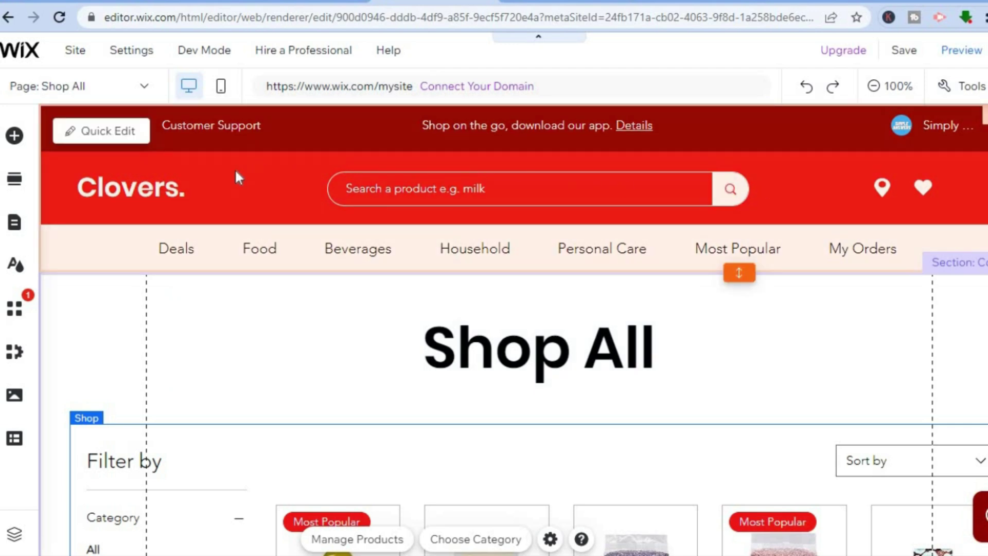
left_click(87, 134)
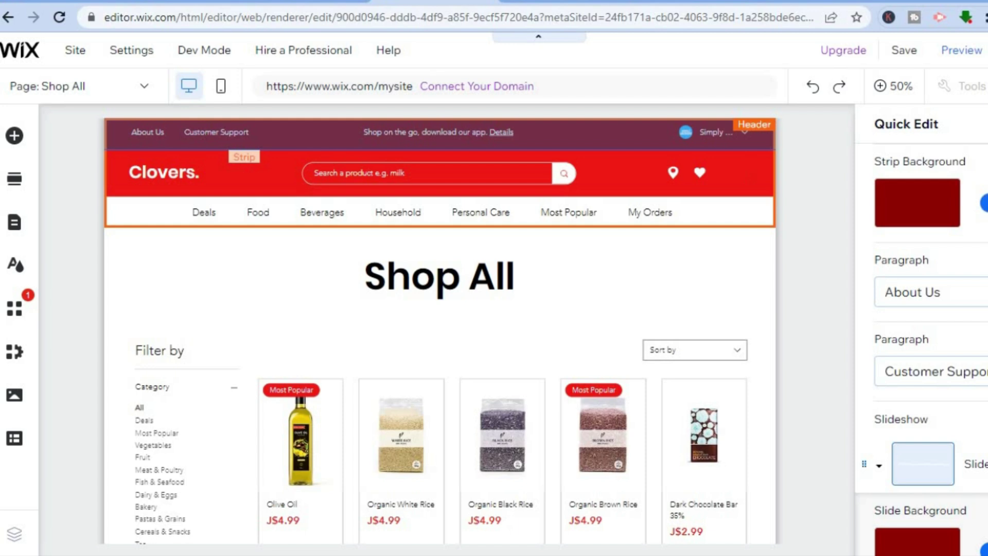
left_click(983, 203)
mouse_move(946, 365)
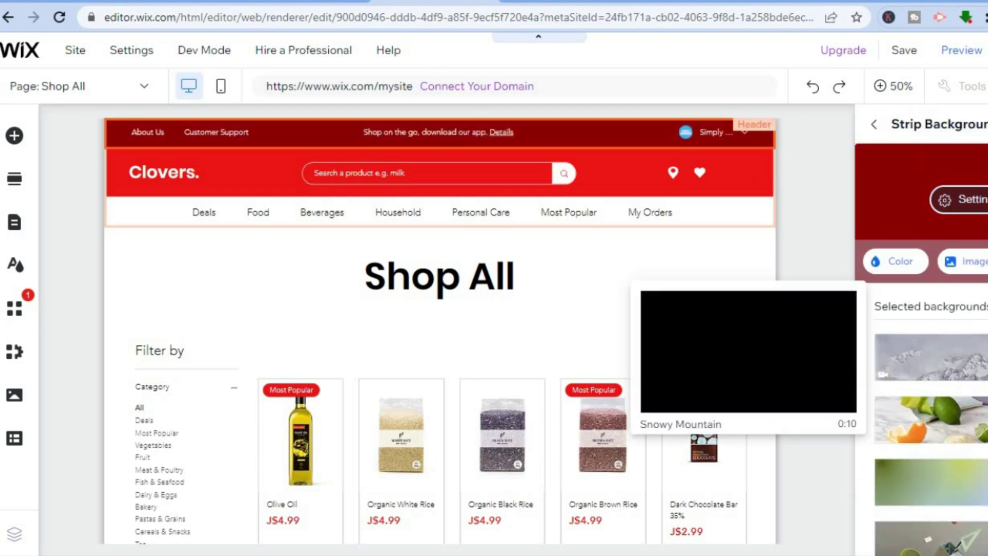
scroll(930, 418, "down", 5)
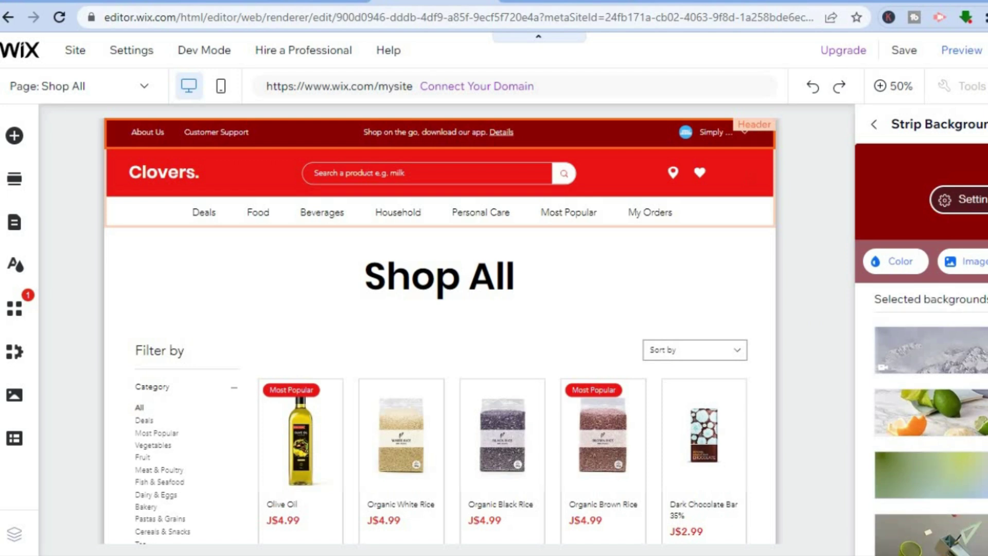
scroll(930, 418, "down", 1)
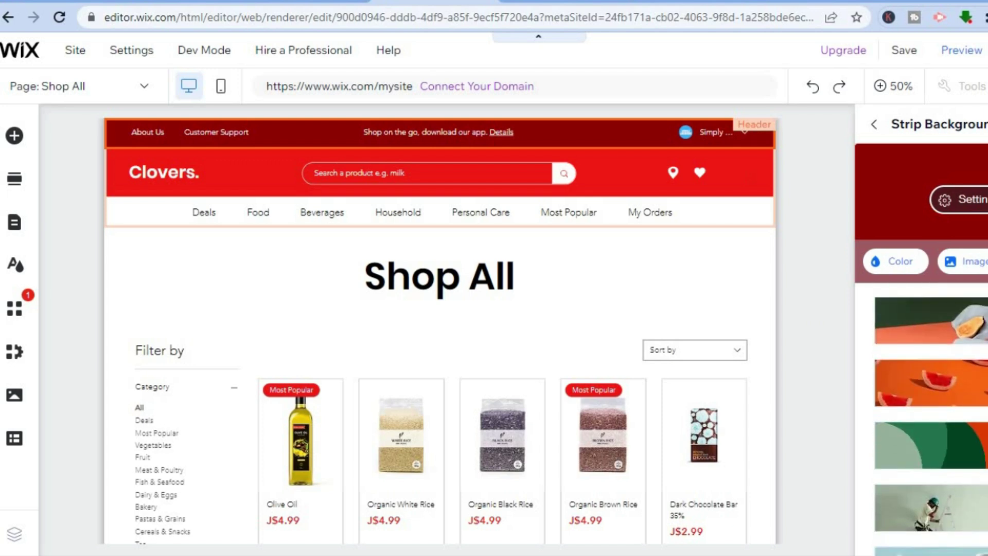
mouse_move(924, 413)
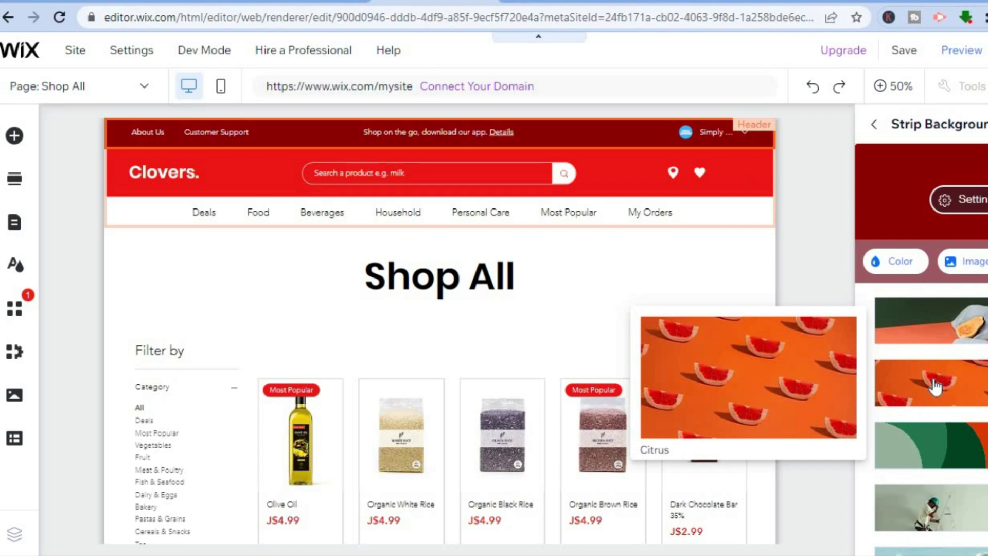
left_click(935, 386)
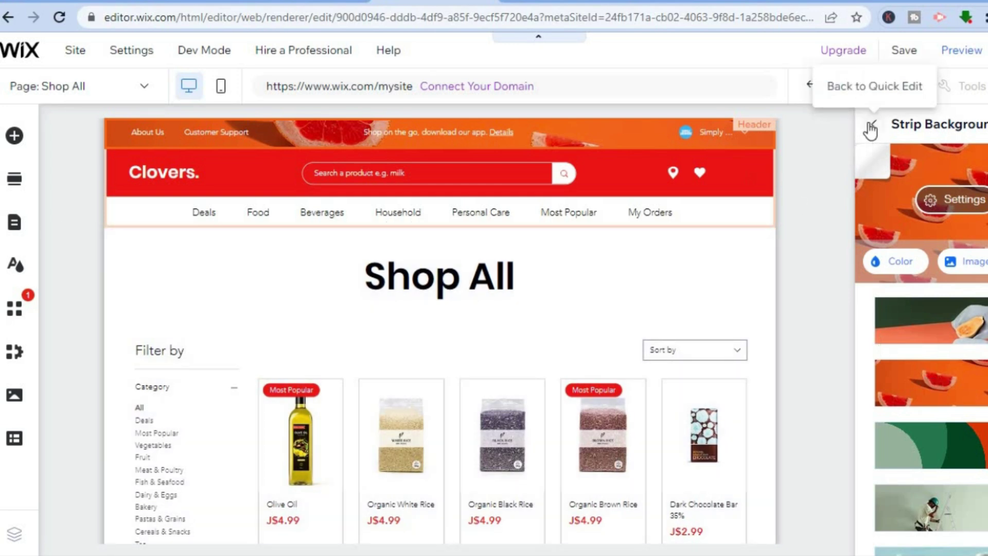
left_click(871, 130)
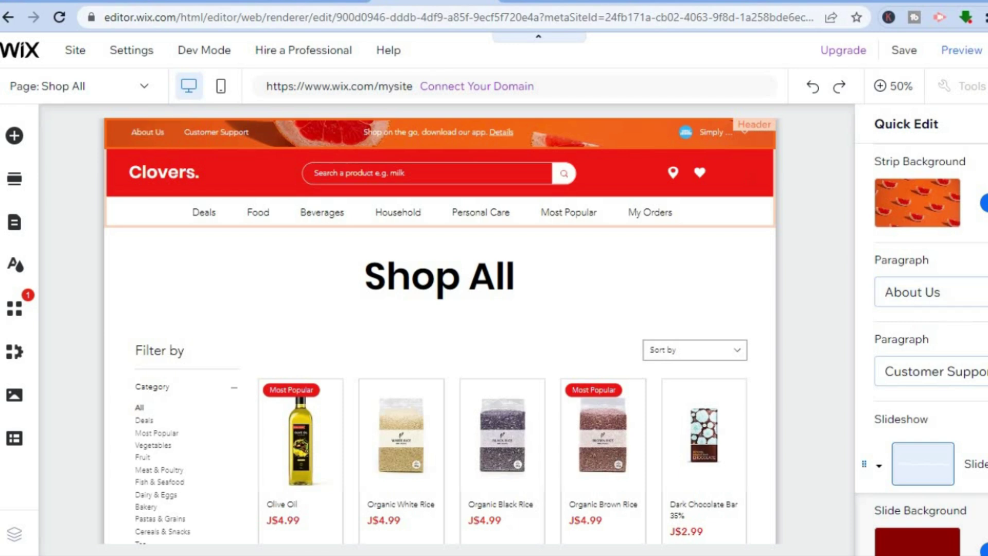
Step: Review the header's remaining Quick Edit fields, including the slideshow, site title and search bar, and leave Quick Edit
scroll(926, 309, "down", 4)
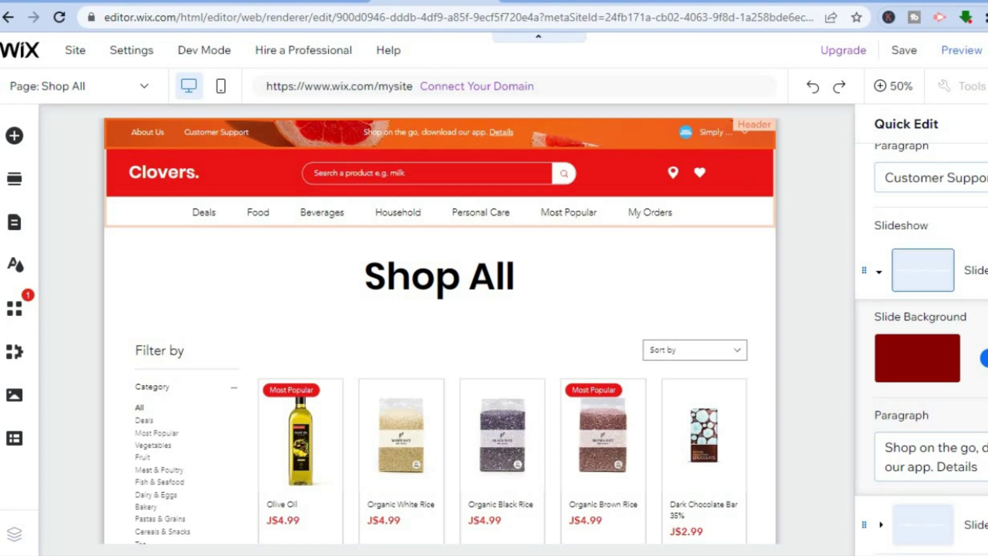
scroll(914, 221, "down", 6)
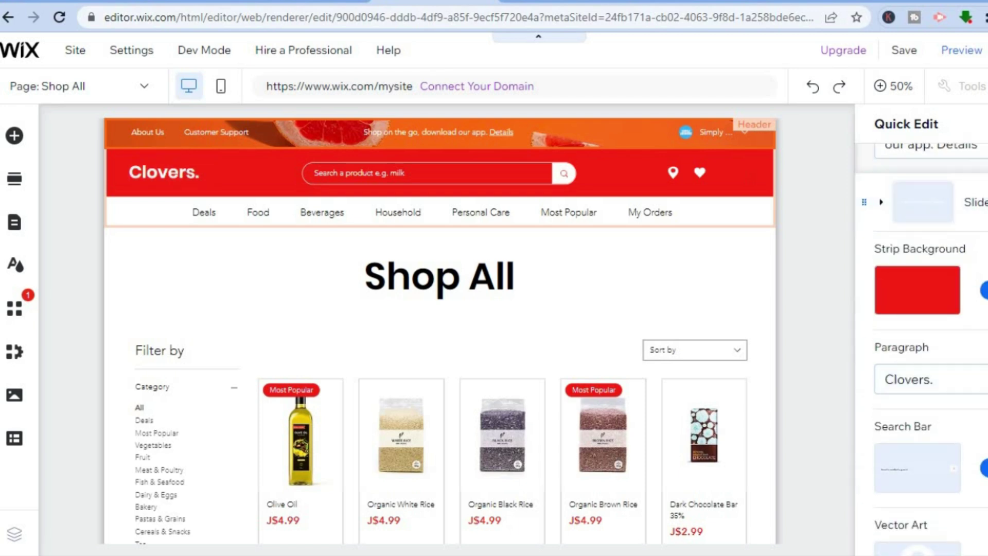
left_click(355, 206)
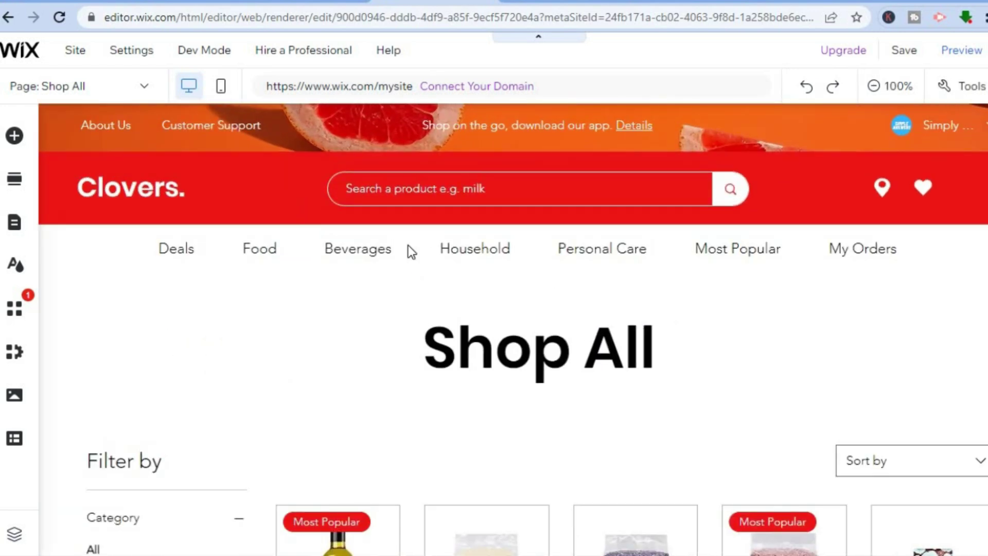
Step: Switch to the Home page and examine the Quick Edit content and layout options of its Welcome section
left_click(42, 175)
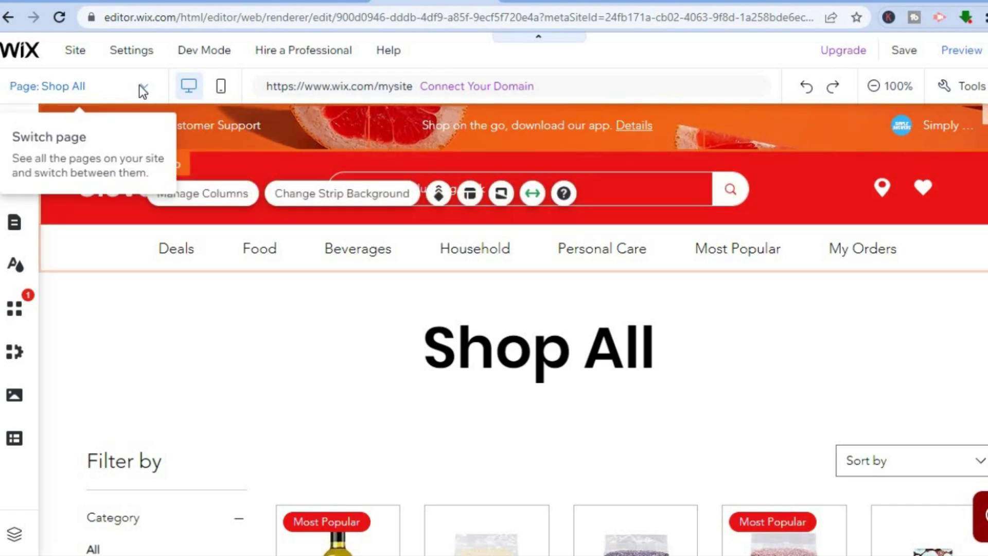
left_click(139, 86)
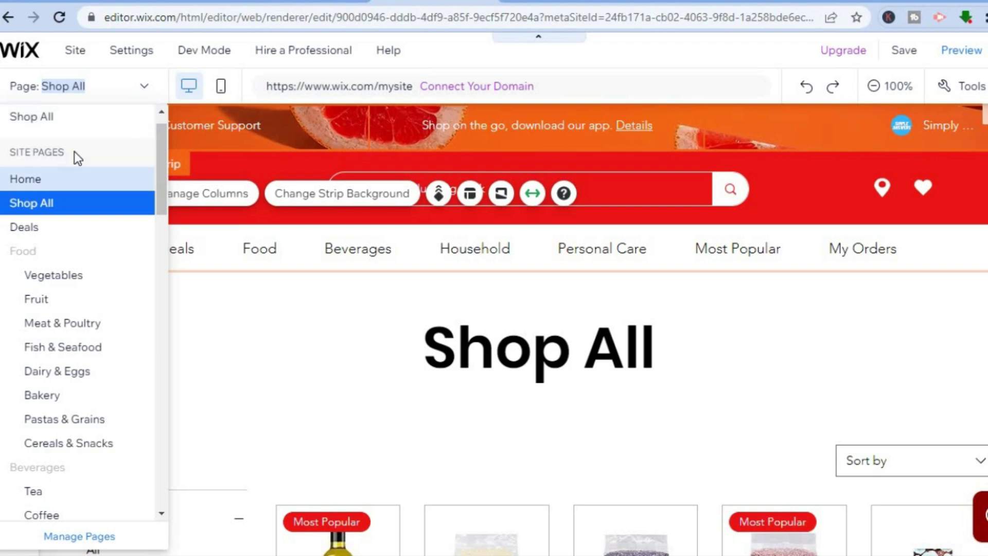
left_click(44, 175)
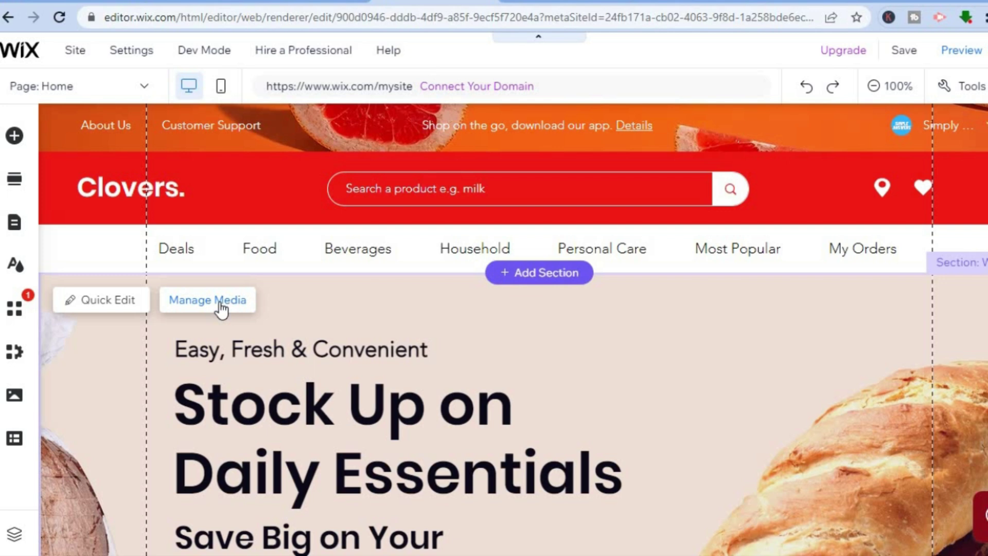
left_click(103, 302)
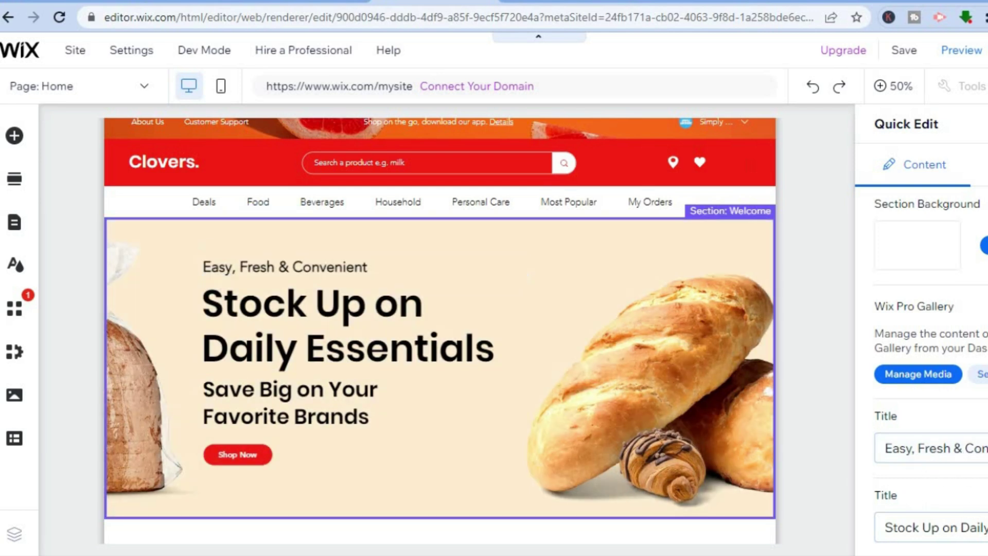
scroll(931, 372, "down", 4)
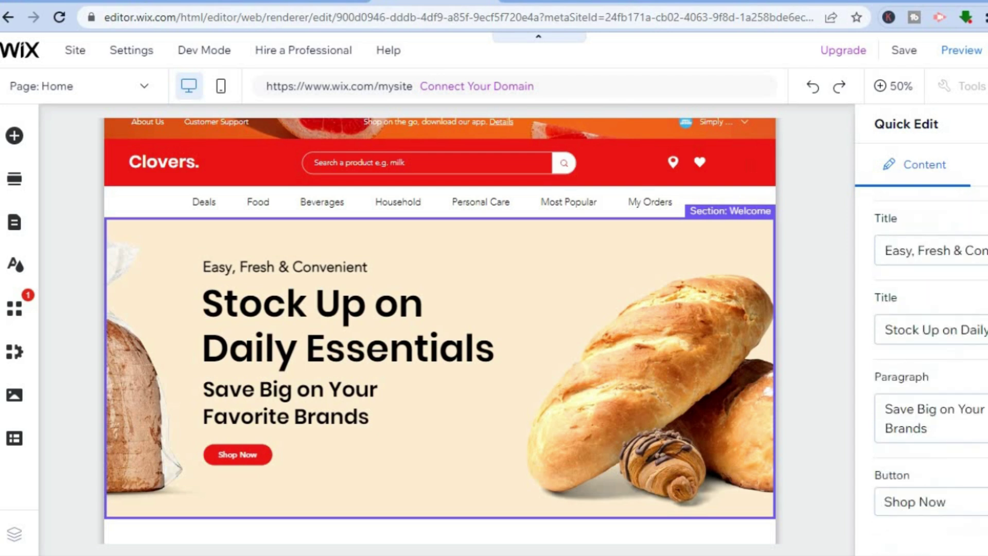
scroll(931, 370, "up", 4)
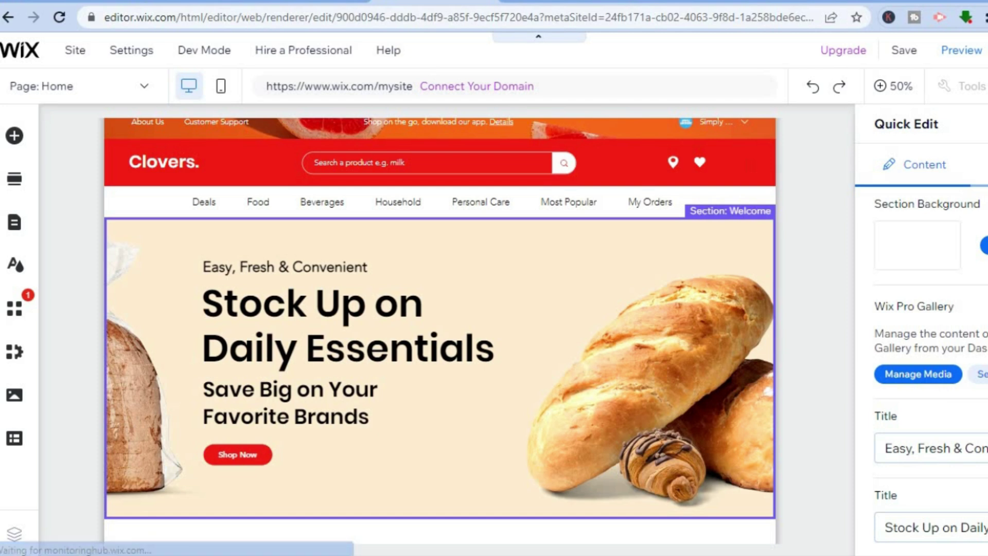
left_click(979, 164)
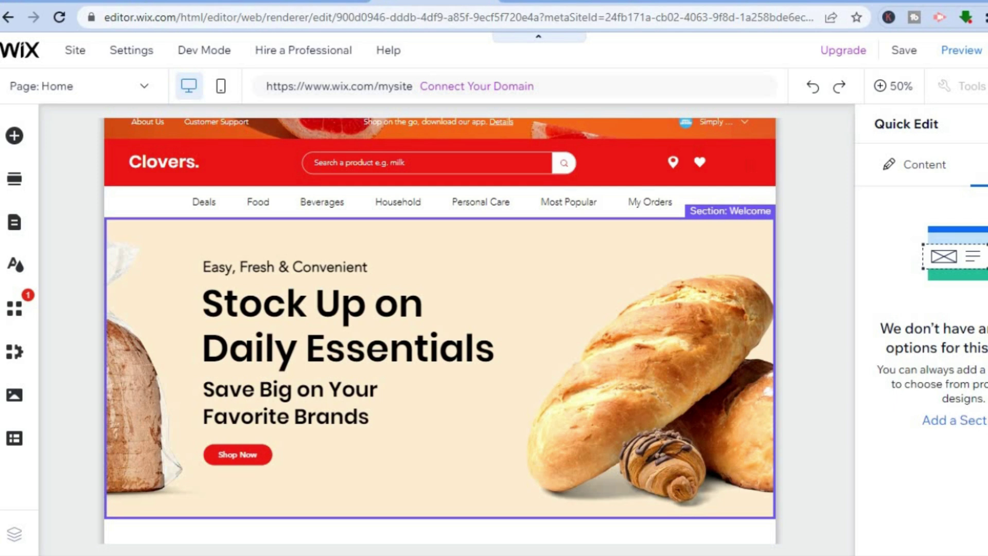
key("Escape")
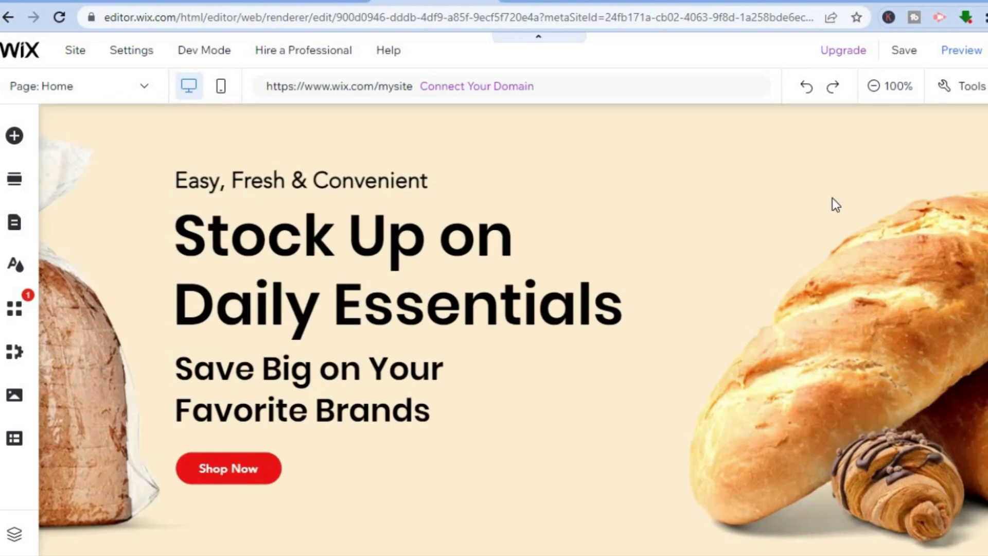
Step: Preview the site and examine the Home page from the header and welcome slideshow through Best Deals and promotions to Most Popular Categories
left_click(959, 48)
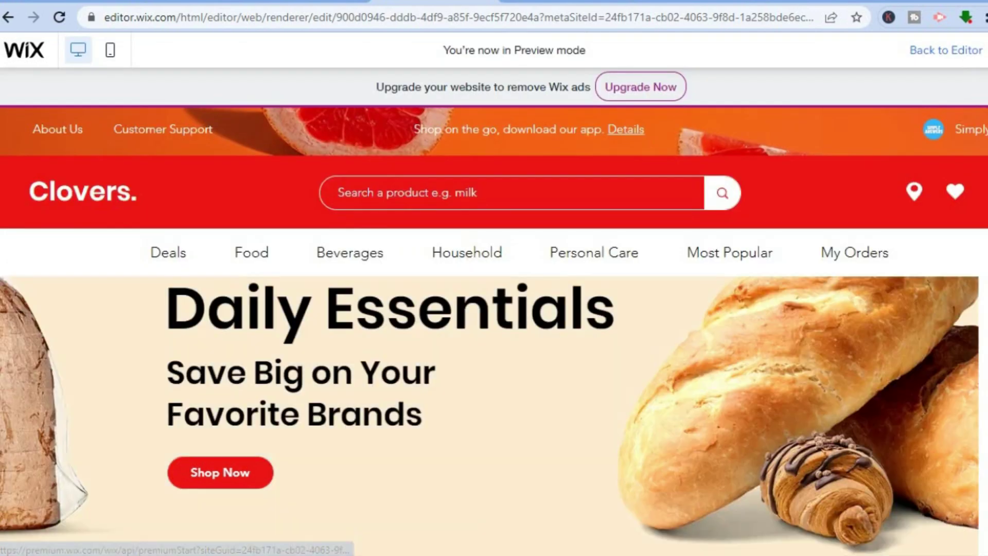
scroll(494, 412, "down", 2)
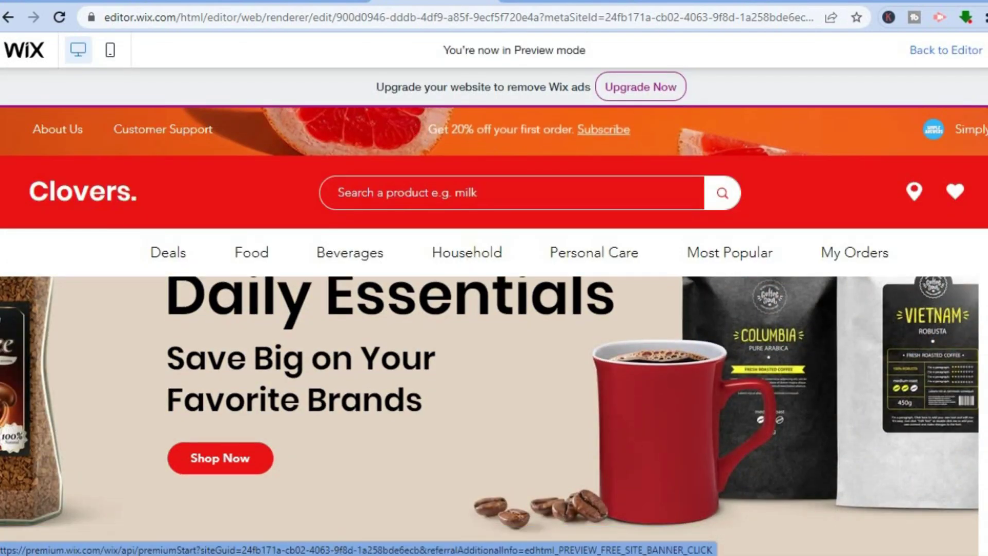
scroll(494, 329, "down", 10)
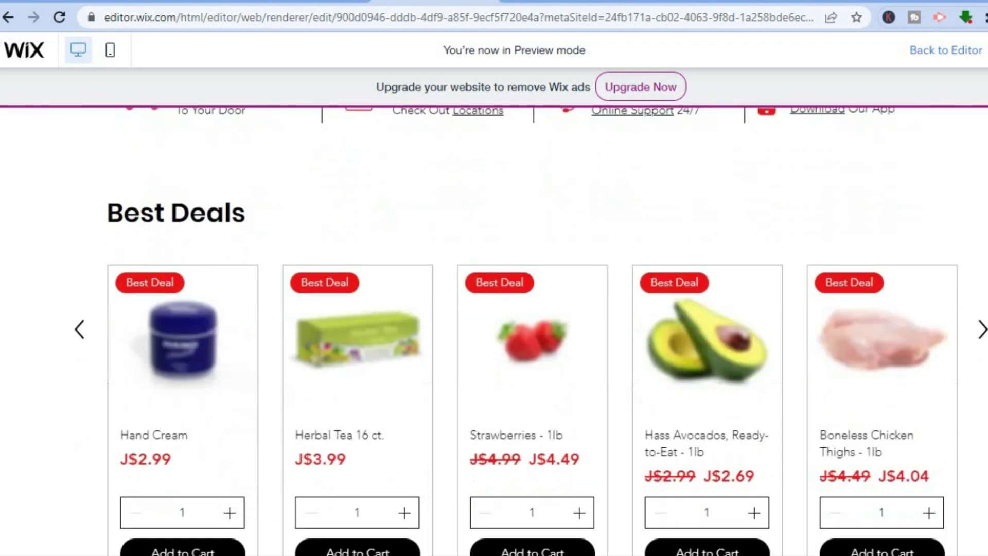
scroll(494, 329, "up", 5)
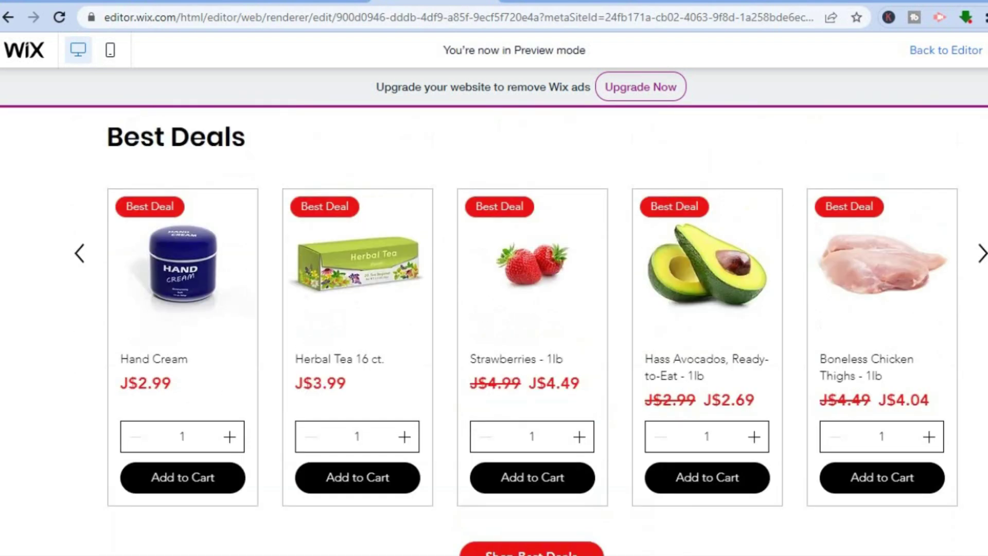
scroll(494, 330, "up", 10)
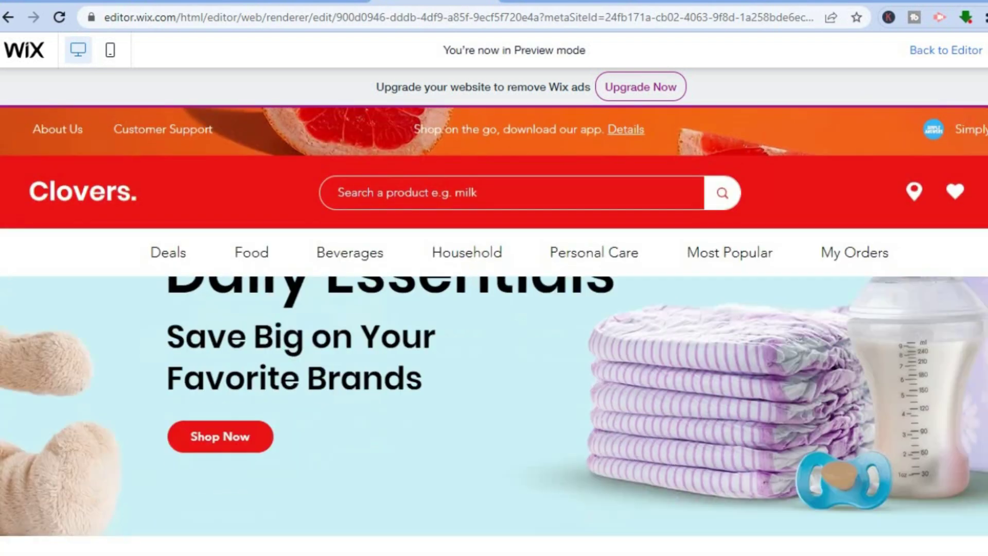
scroll(494, 329, "down", 10)
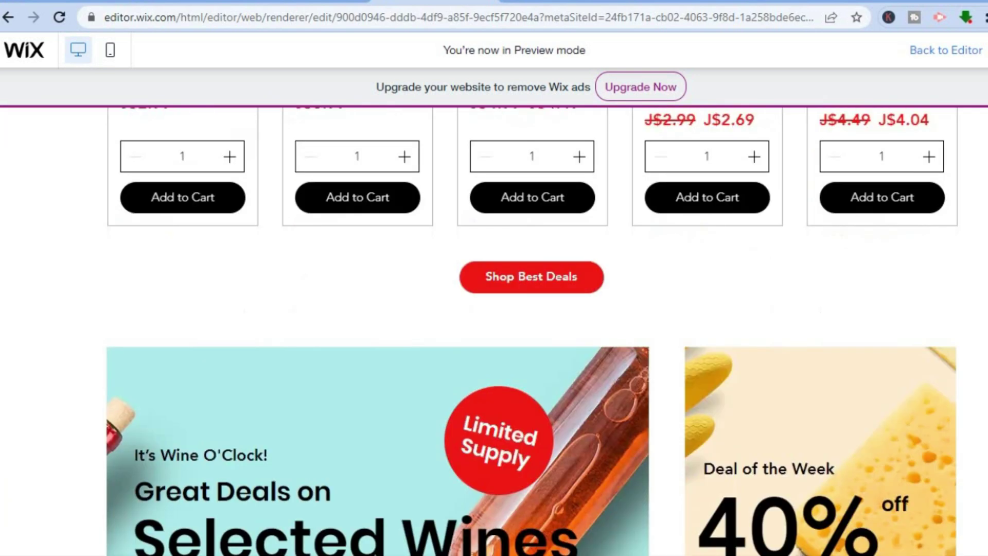
scroll(494, 329, "down", 10)
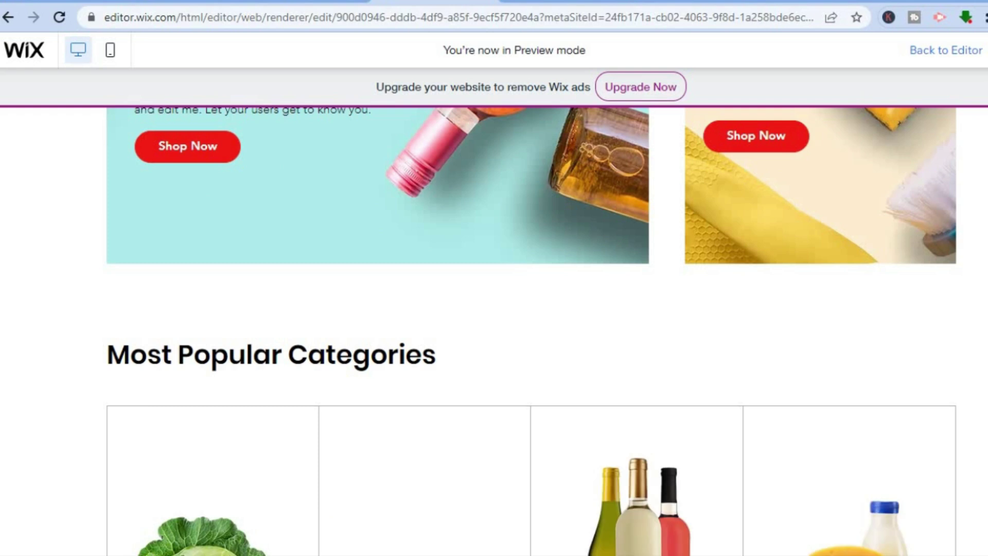
scroll(494, 330, "up", 20)
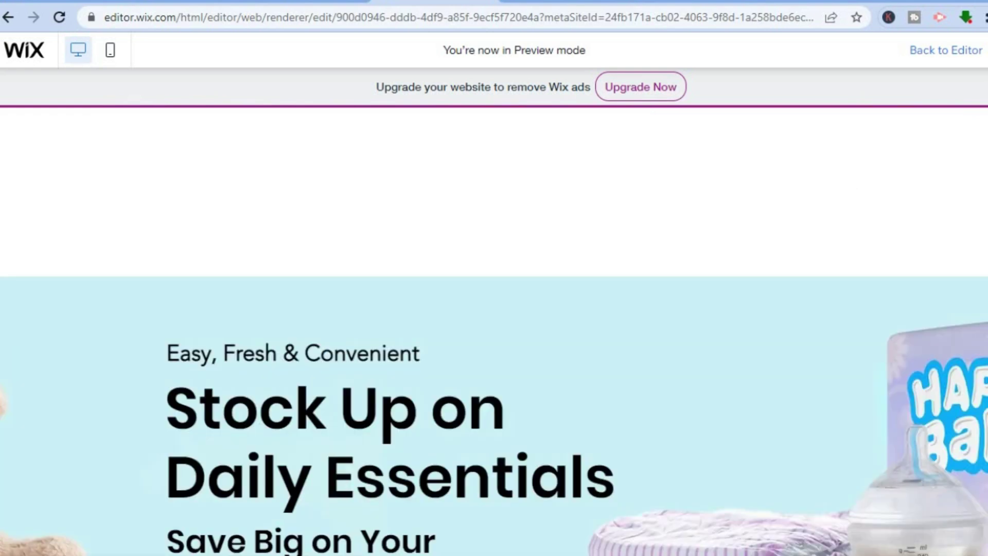